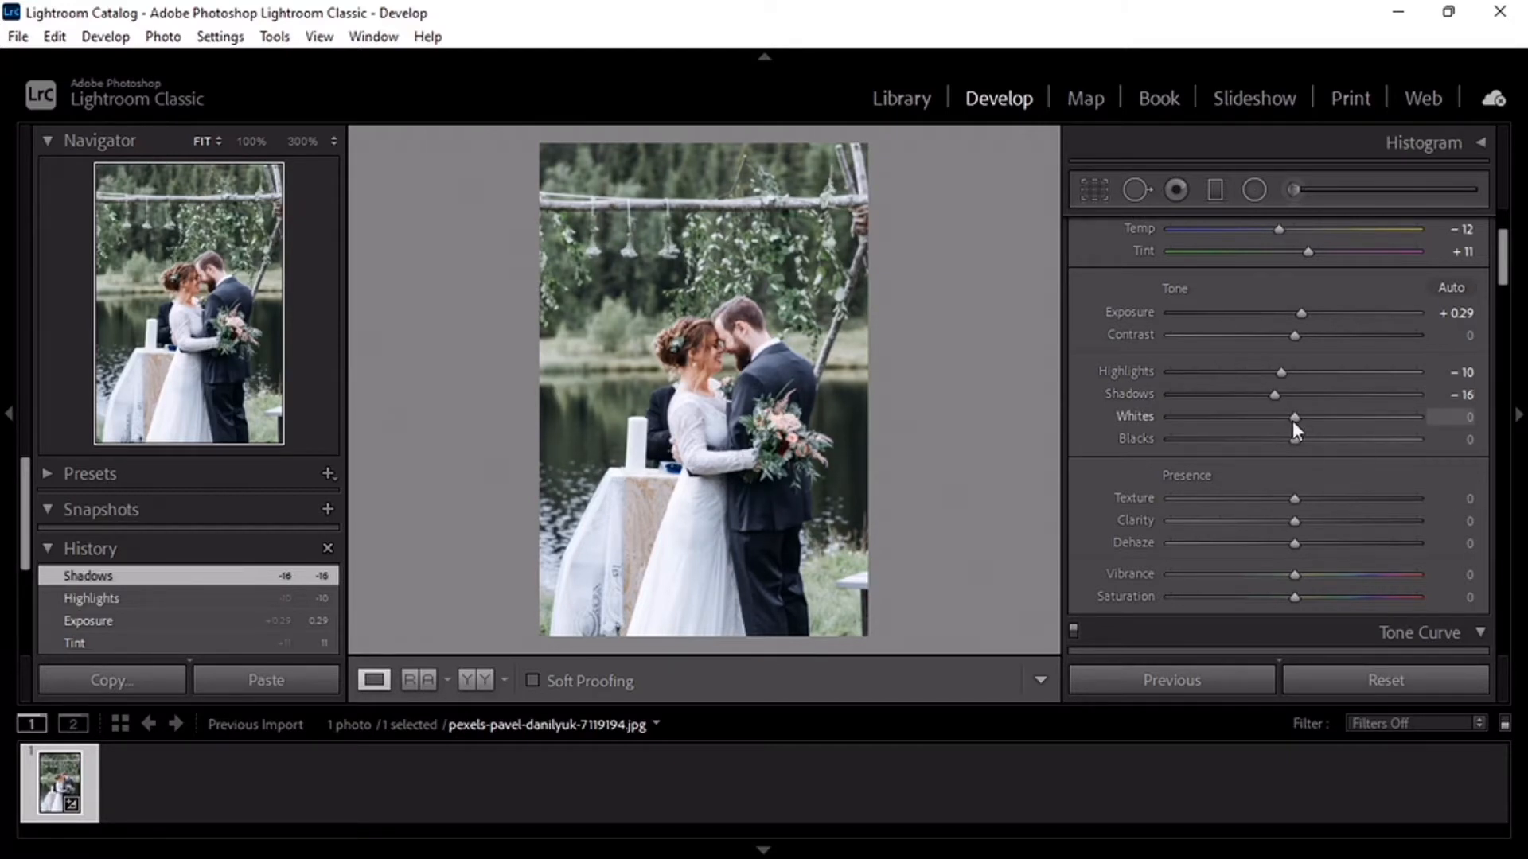
- Set Whites to +14, Blacks to +26, Clarity to +6, Dehaze to +4, Vibrance to +50 and Saturation to +25
{"action": "left_click_drag", "start_coordinate": [1300, 422], "coordinate": [1301, 494]}
{"action": "scroll", "coordinate": [1294, 494], "scroll_direction": "down", "scroll_amount": 1}
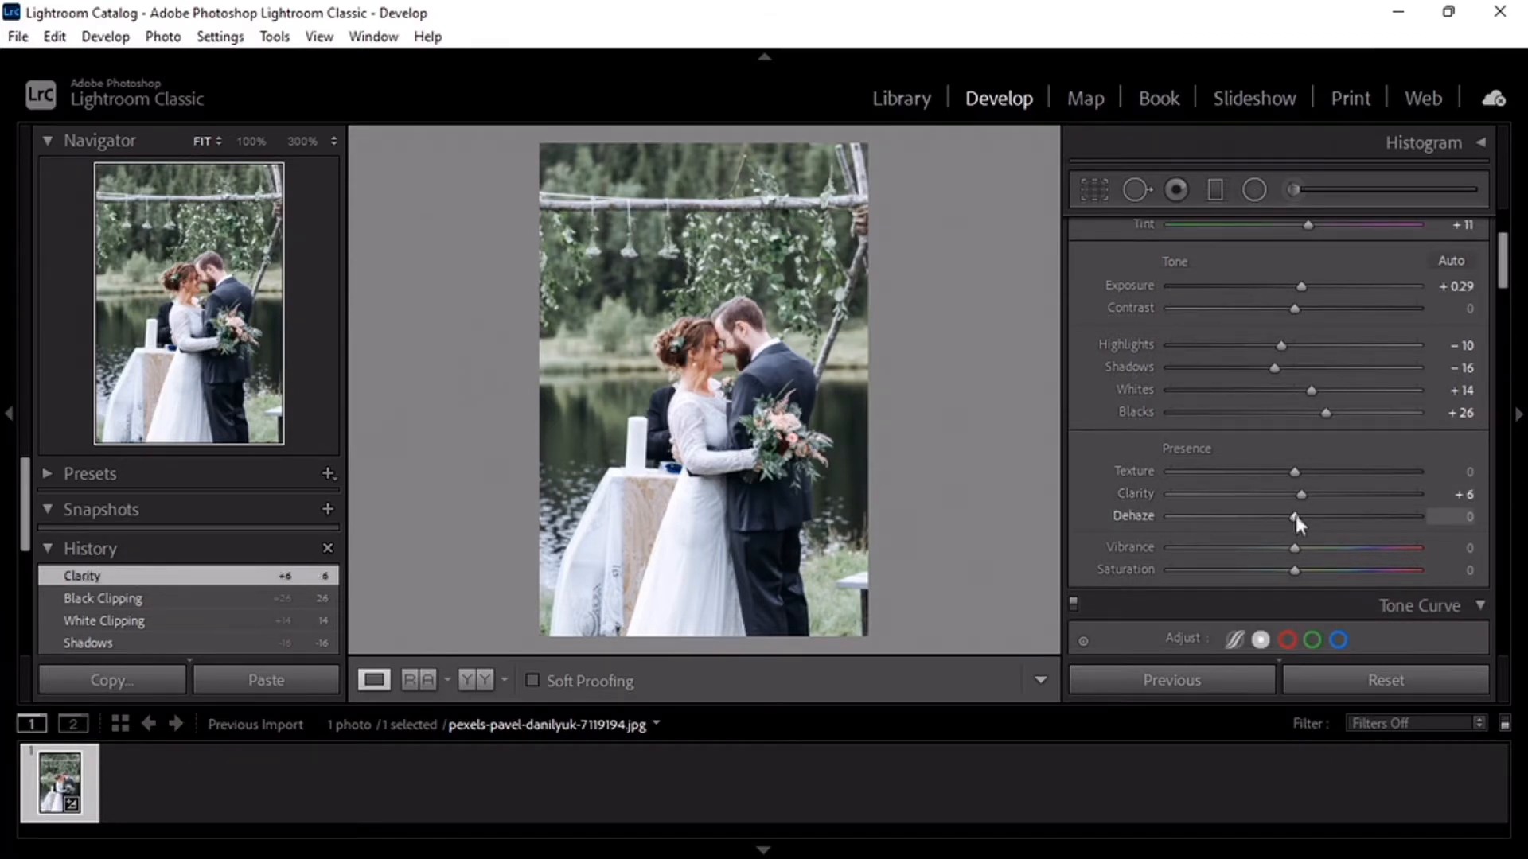
{"action": "left_click_drag", "start_coordinate": [1294, 516], "coordinate": [1326, 514]}
{"action": "scroll", "coordinate": [1296, 487], "scroll_direction": "down", "scroll_amount": 1}
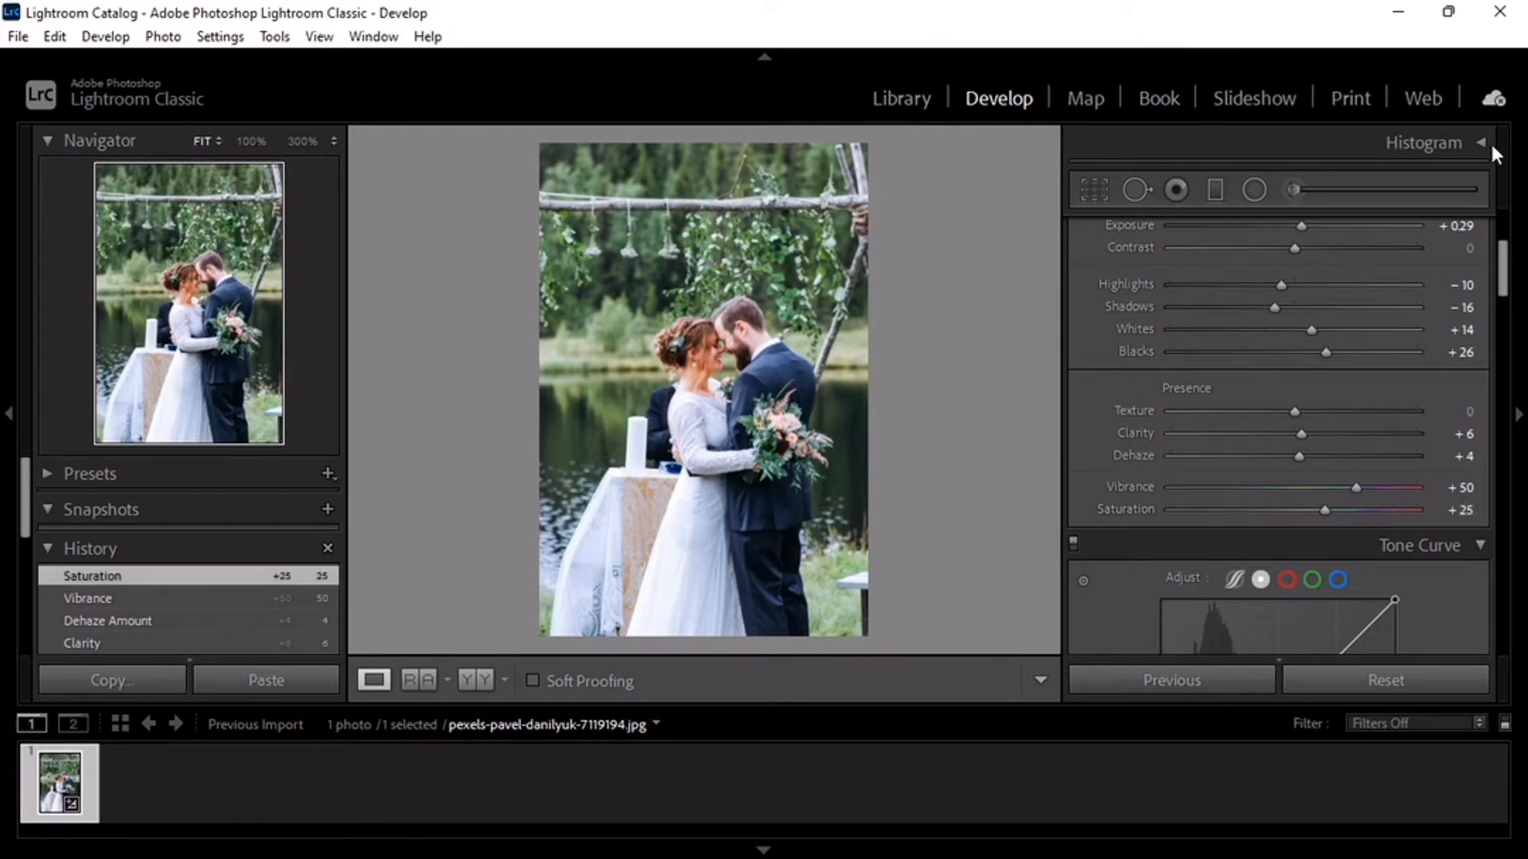
- Shape the point curve into an S with input/output points 63/50, 128/126 and 188/198, and compare the photo before and after
{"action": "scroll", "coordinate": [1510, 247], "scroll_direction": "down", "scroll_amount": 1}
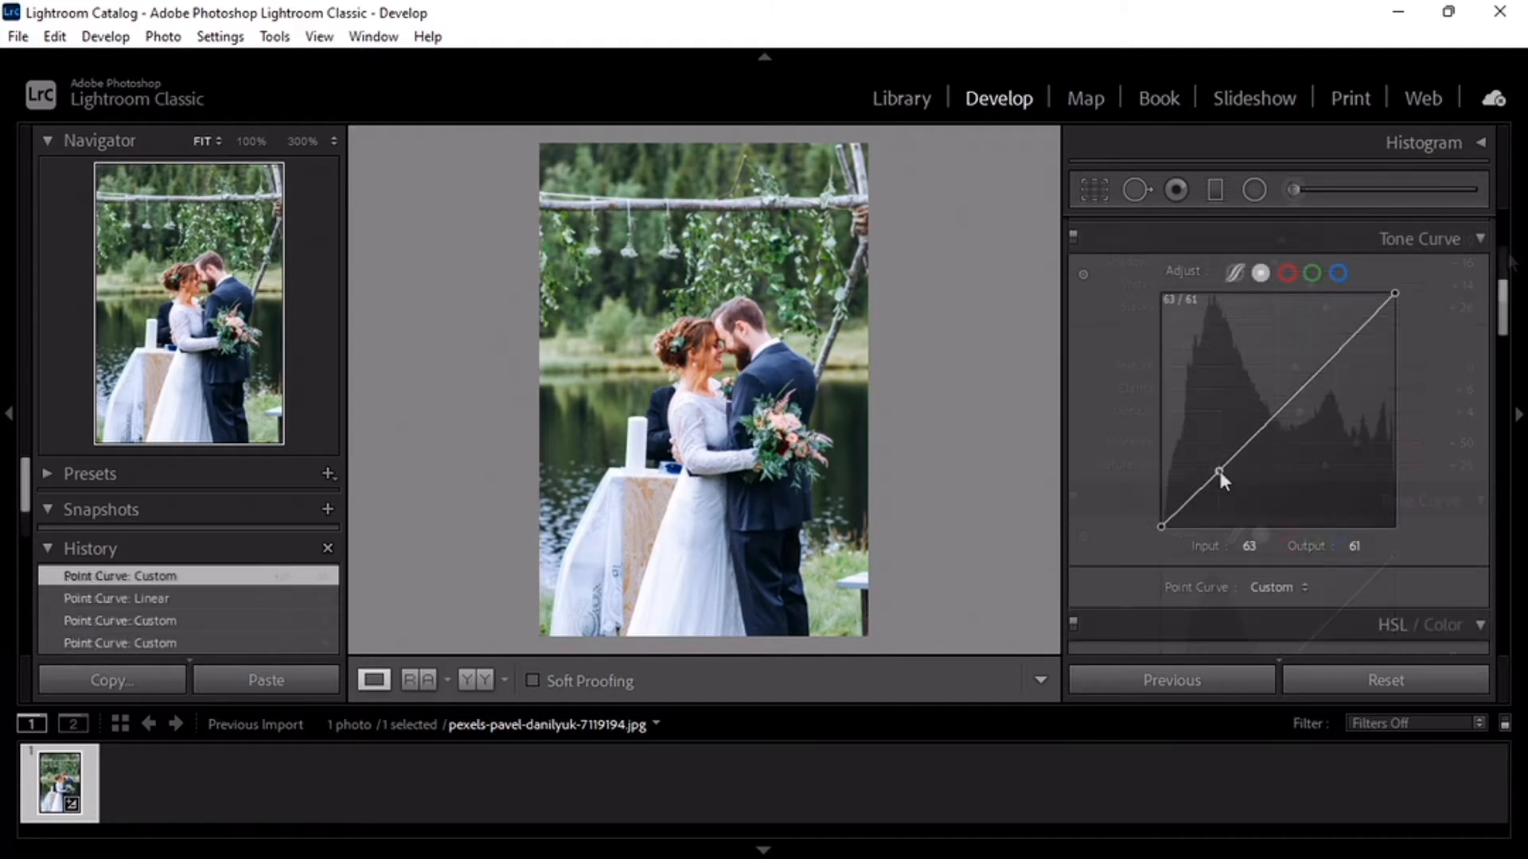
{"action": "left_click_drag", "start_coordinate": [1220, 471], "coordinate": [1220, 484]}
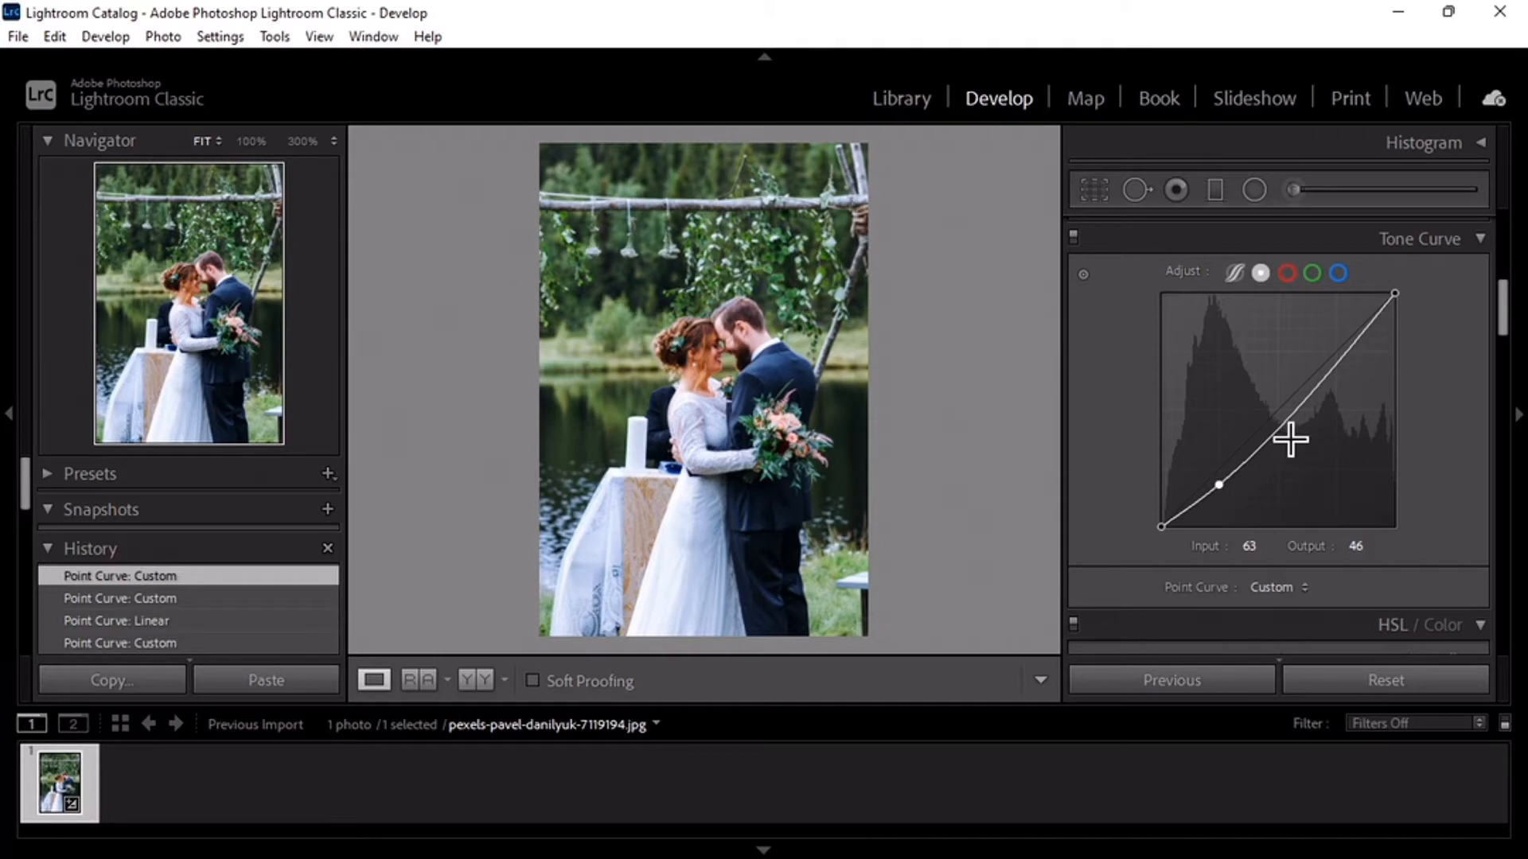
{"action": "left_click", "coordinate": [1278, 428]}
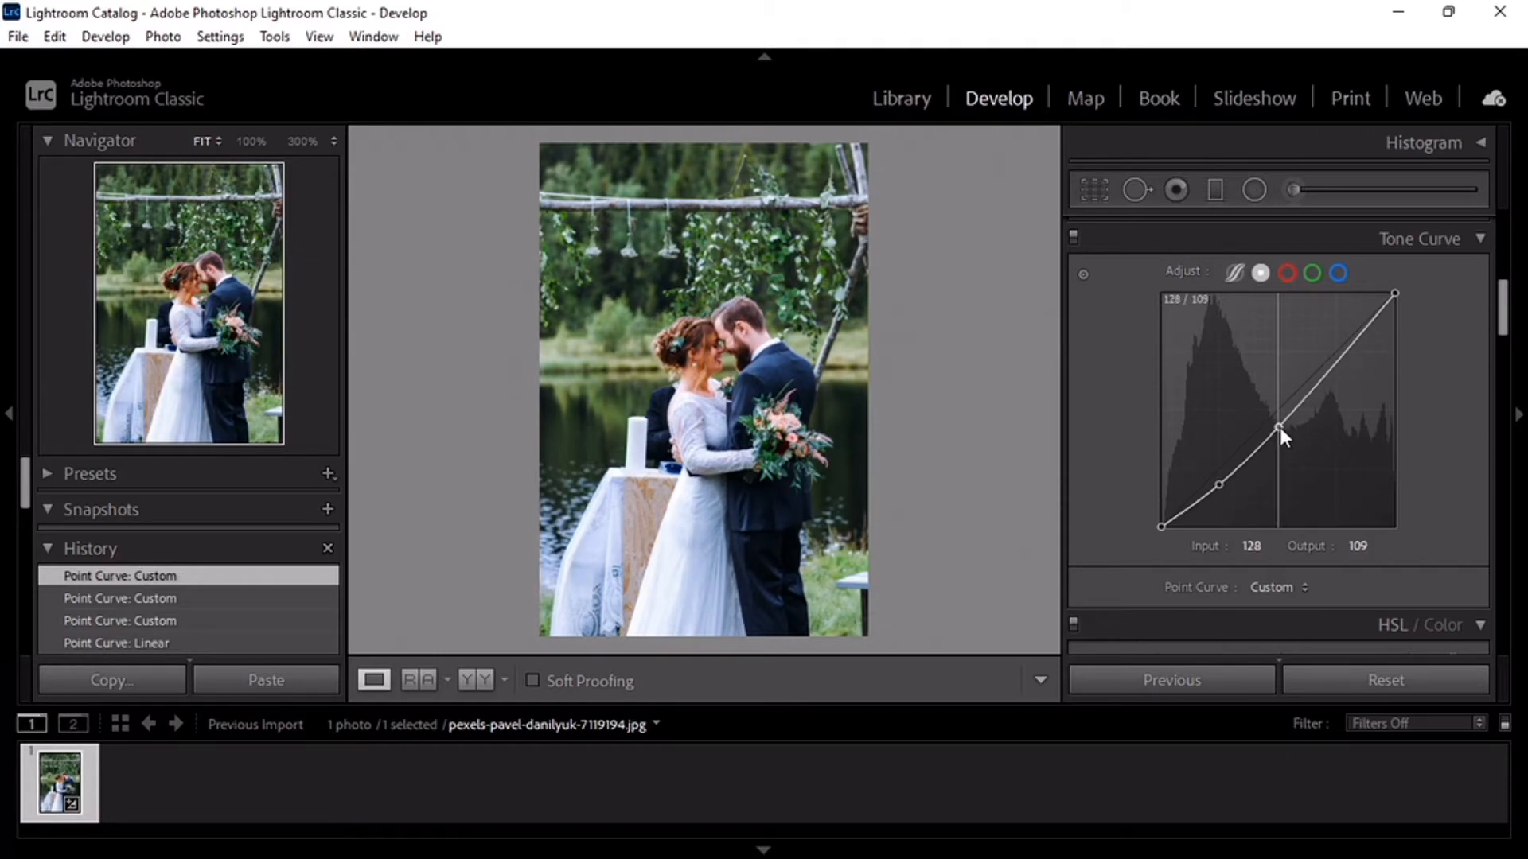
{"action": "left_click_drag", "start_coordinate": [1280, 428], "coordinate": [1278, 412]}
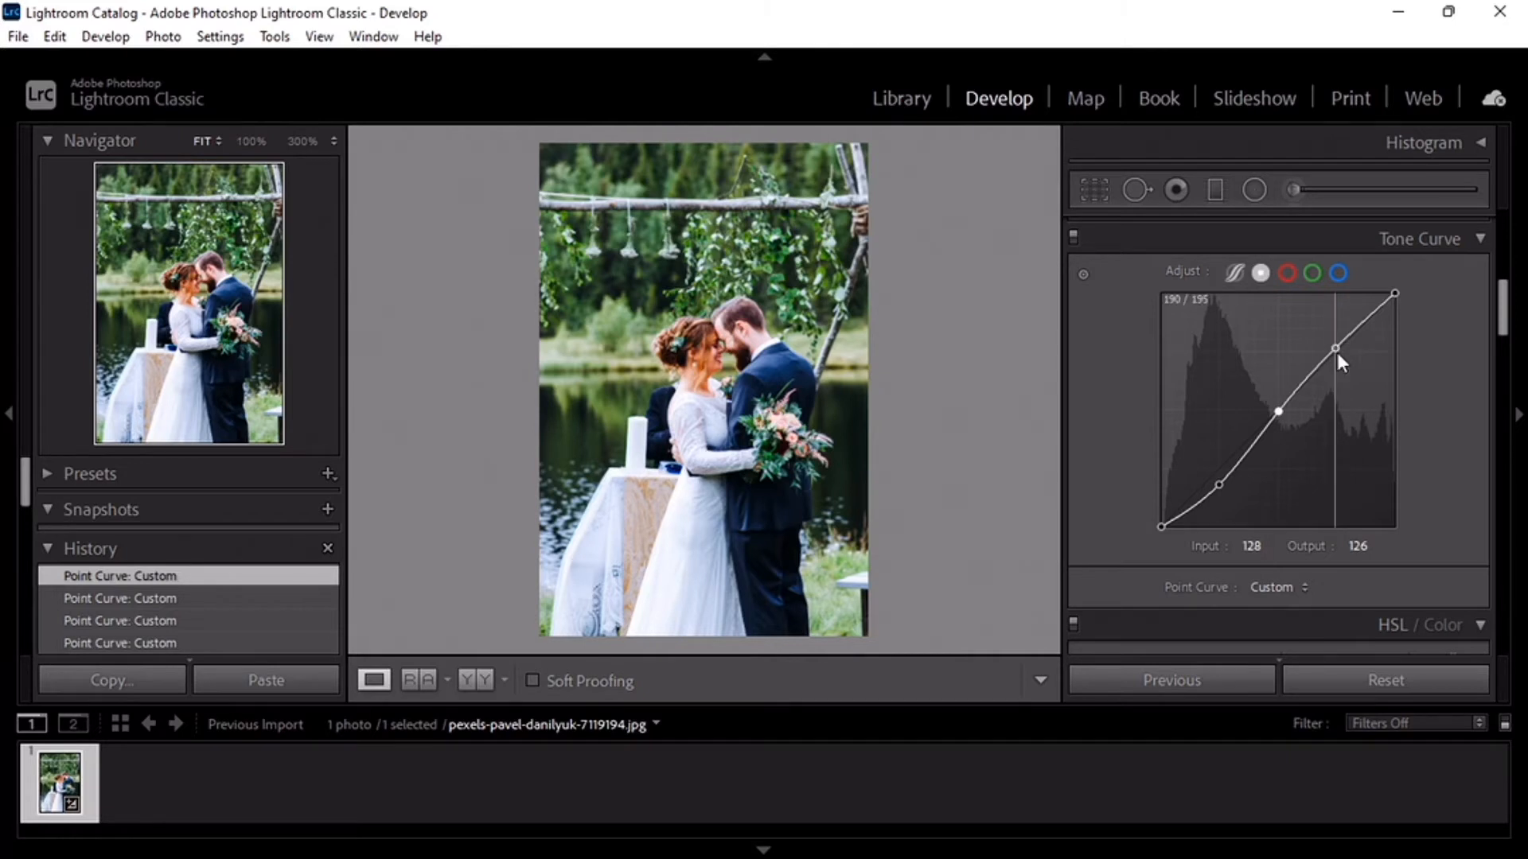
{"action": "left_click", "coordinate": [1336, 350]}
{"action": "left_click_drag", "start_coordinate": [1336, 350], "coordinate": [1336, 348]}
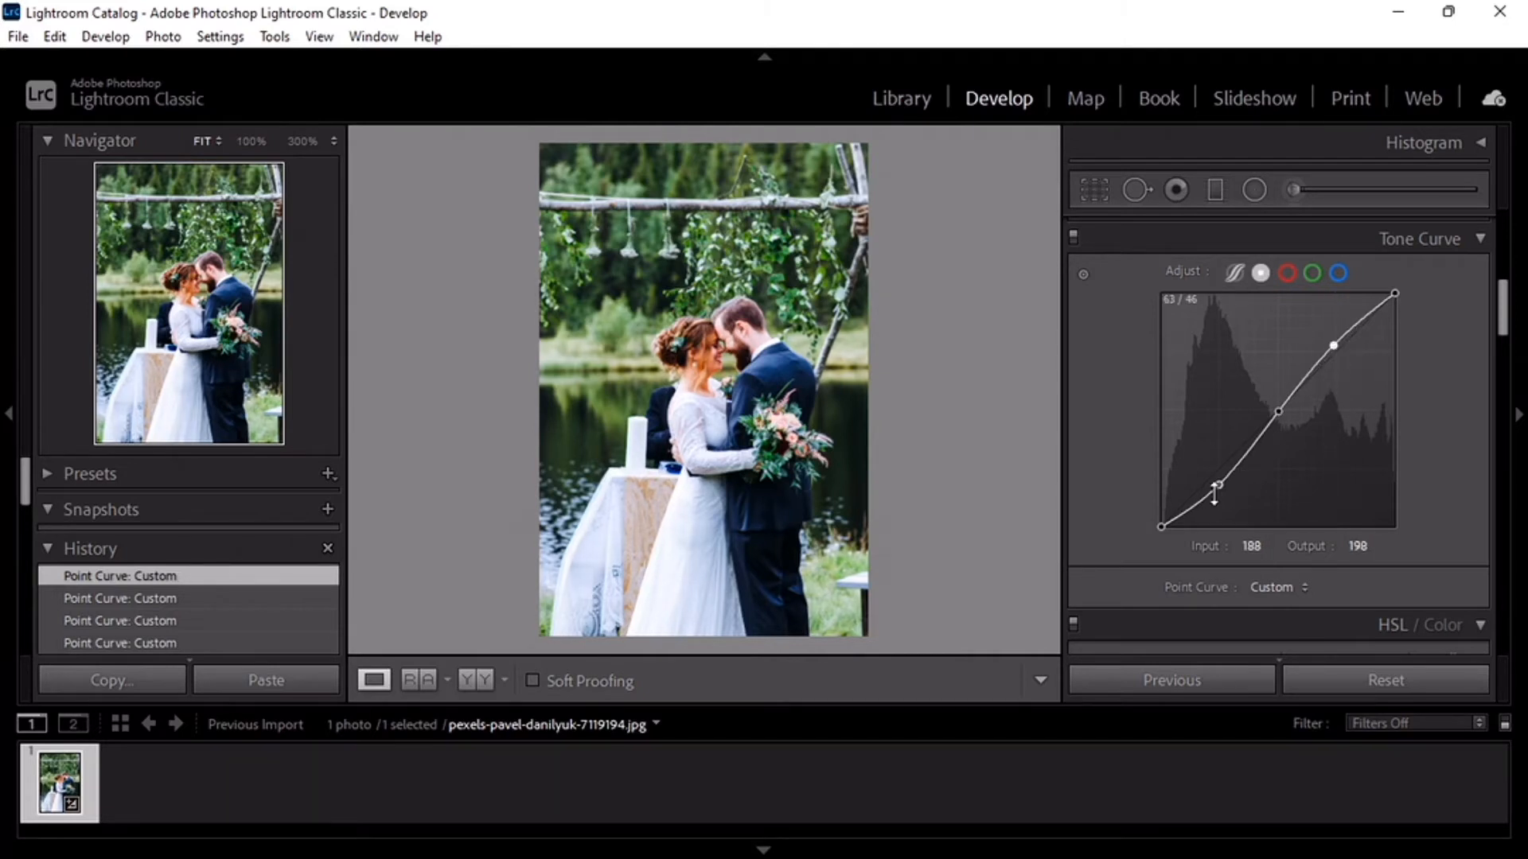
{"action": "left_click_drag", "start_coordinate": [1220, 485], "coordinate": [1220, 481]}
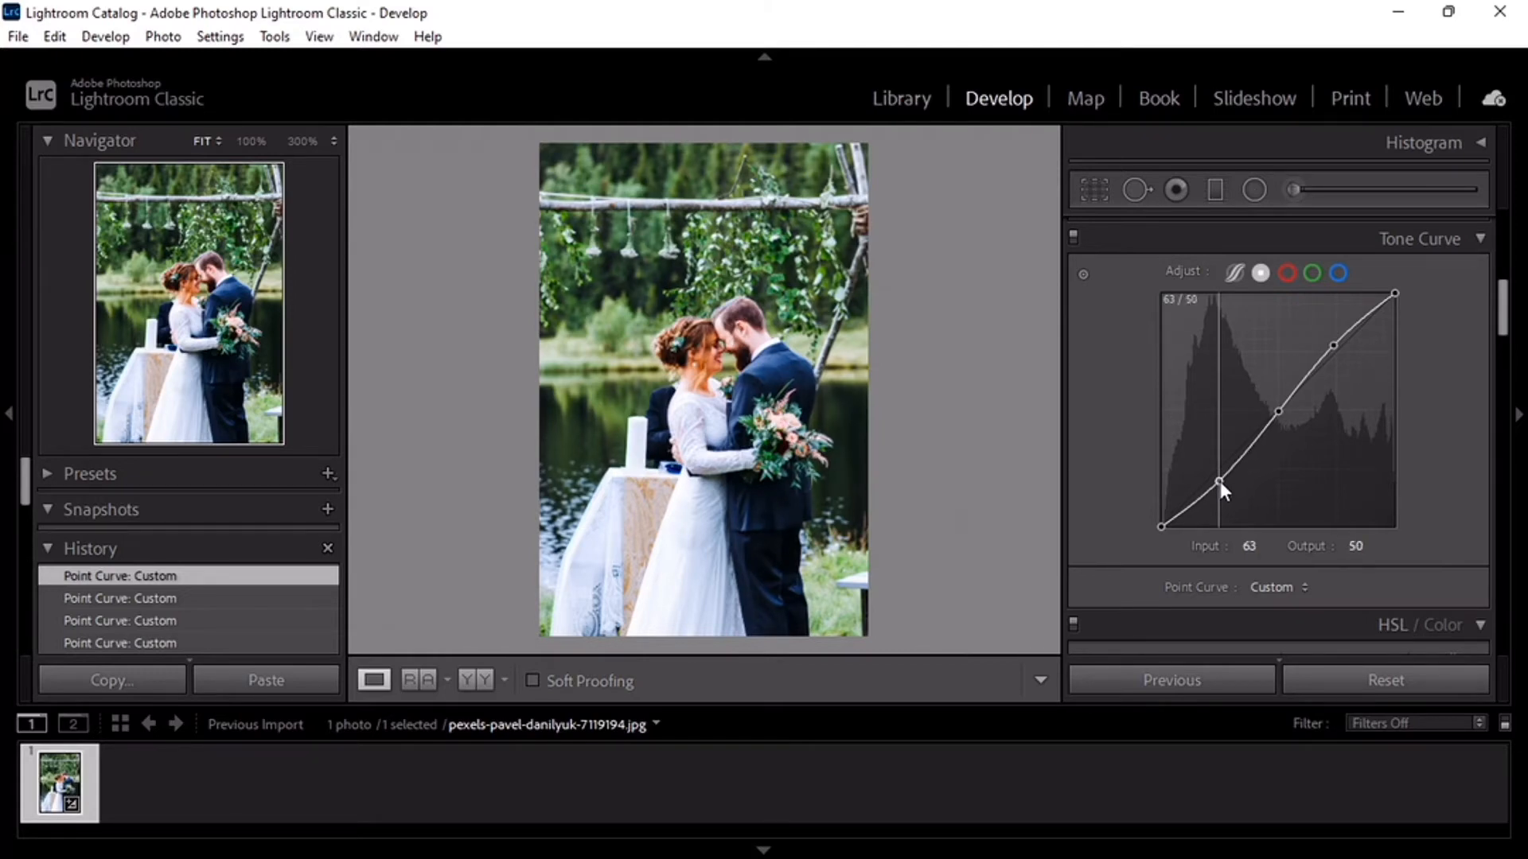
{"action": "key", "text": "y"}
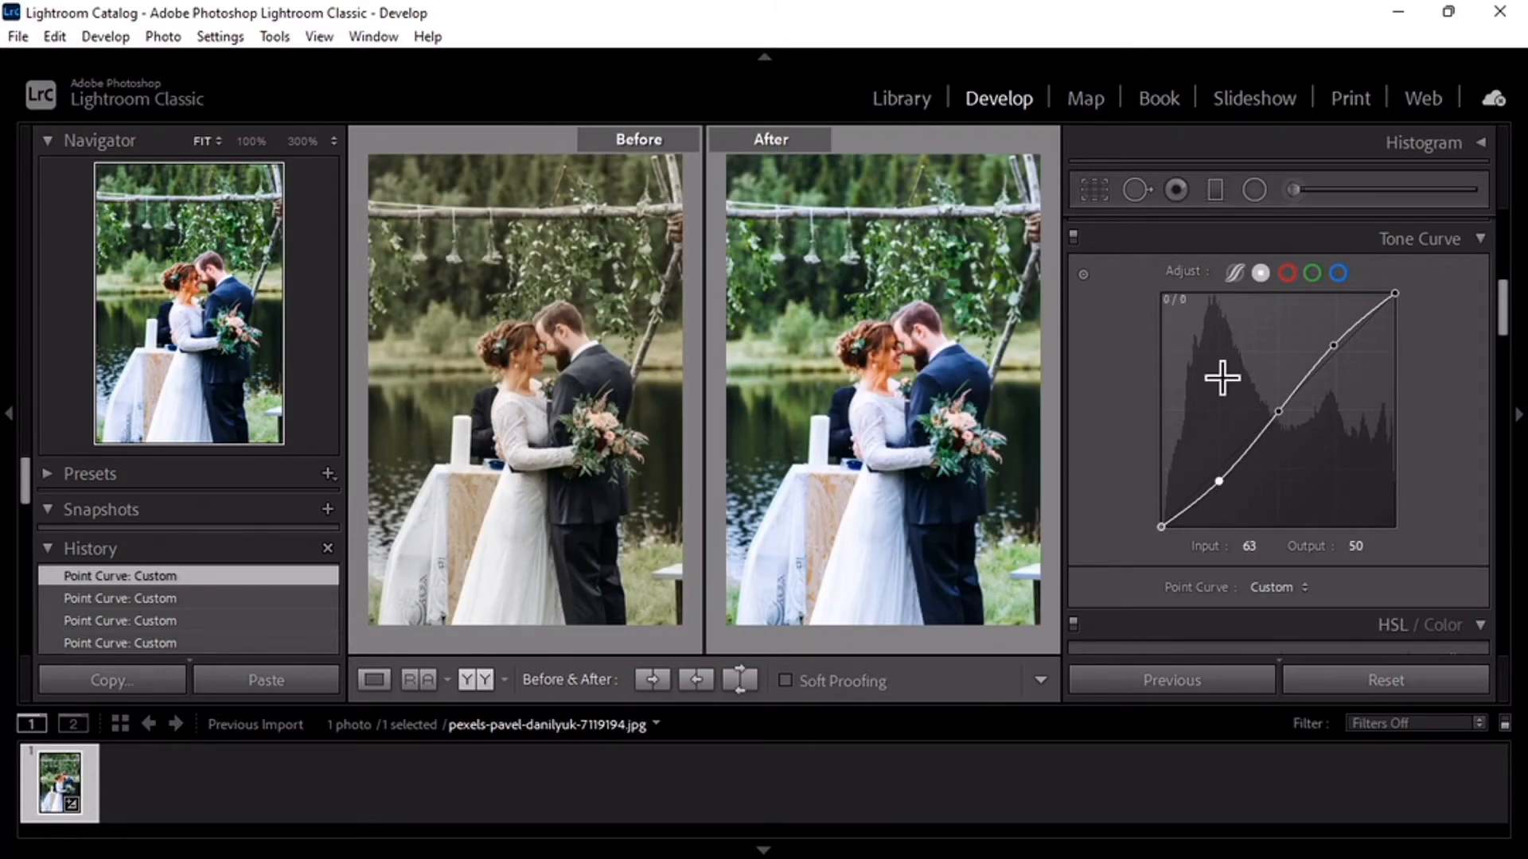
{"action": "key", "text": "y"}
- In the HSL adjustments, set red hue to +6 and saturation to -14, and orange hue to +10 and luminance to +16
{"action": "scroll", "coordinate": [1213, 366], "scroll_direction": "down", "scroll_amount": 4}
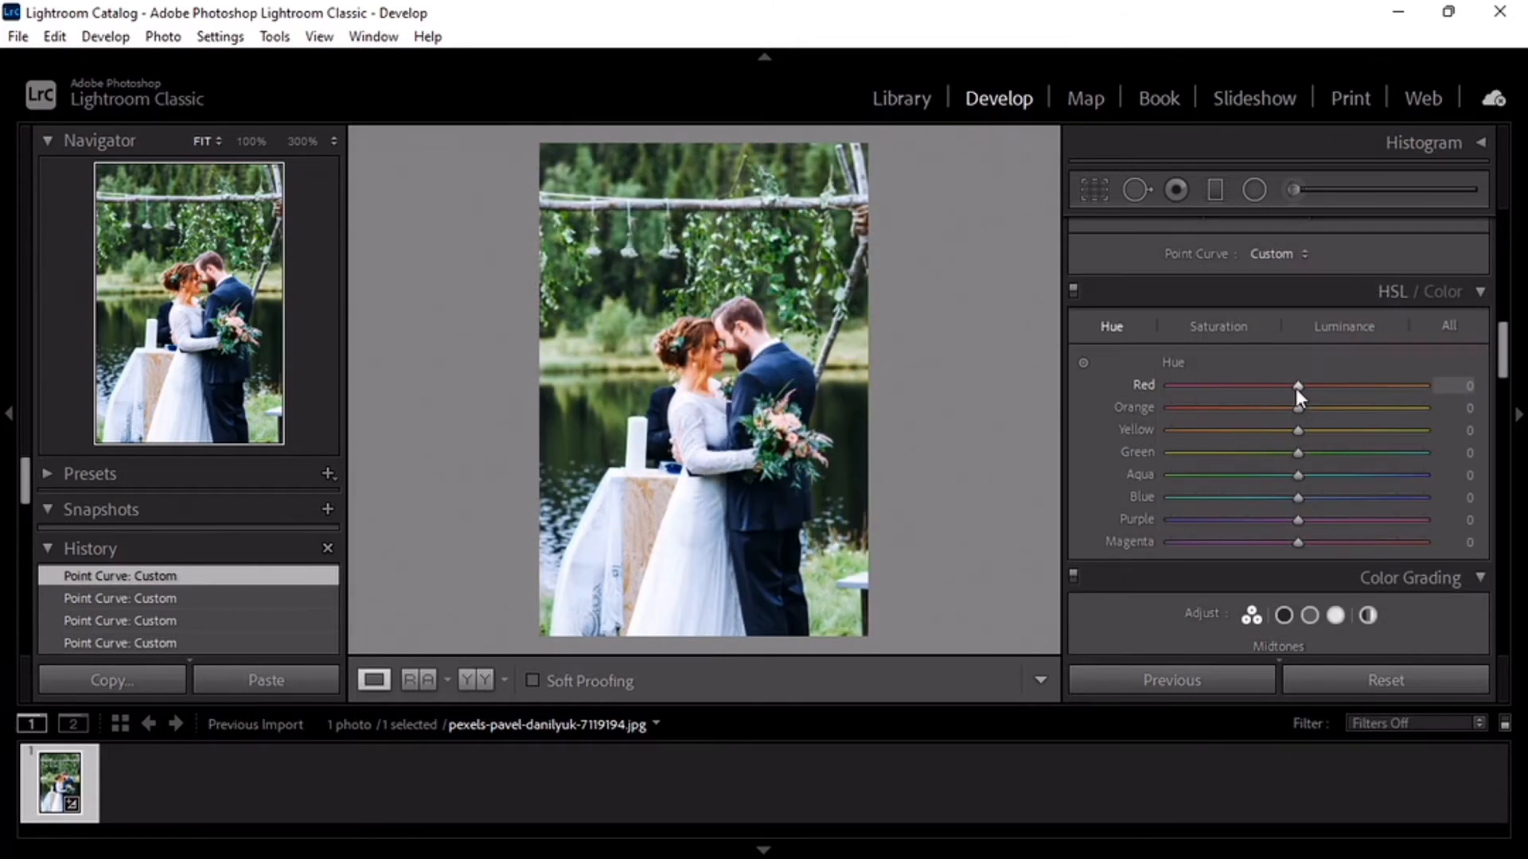
{"action": "left_click", "coordinate": [1235, 326]}
{"action": "left_click_drag", "start_coordinate": [1297, 386], "coordinate": [1281, 393]}
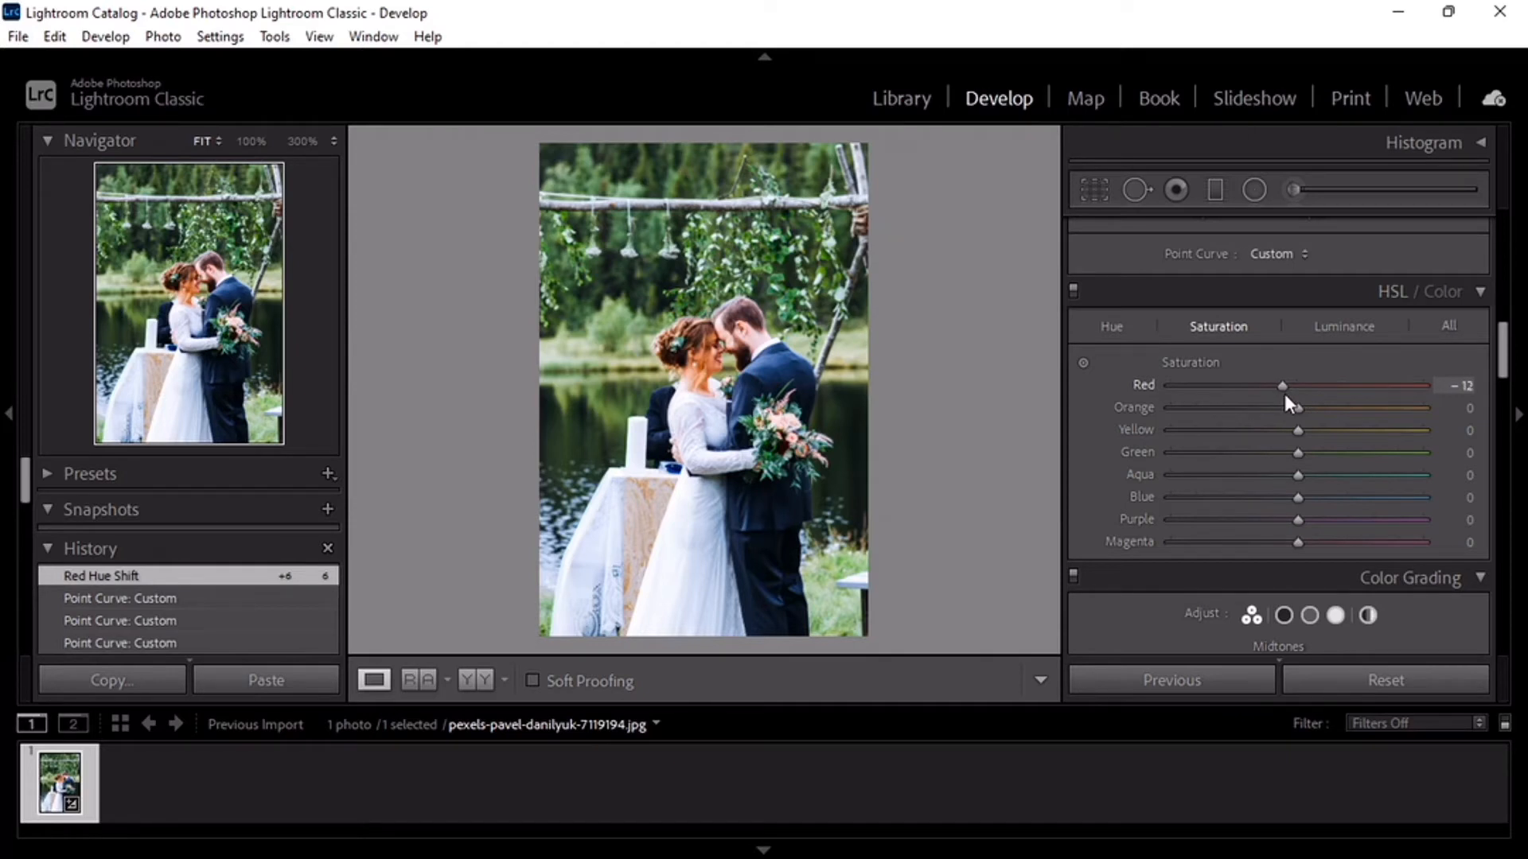
{"action": "left_click", "coordinate": [1111, 327]}
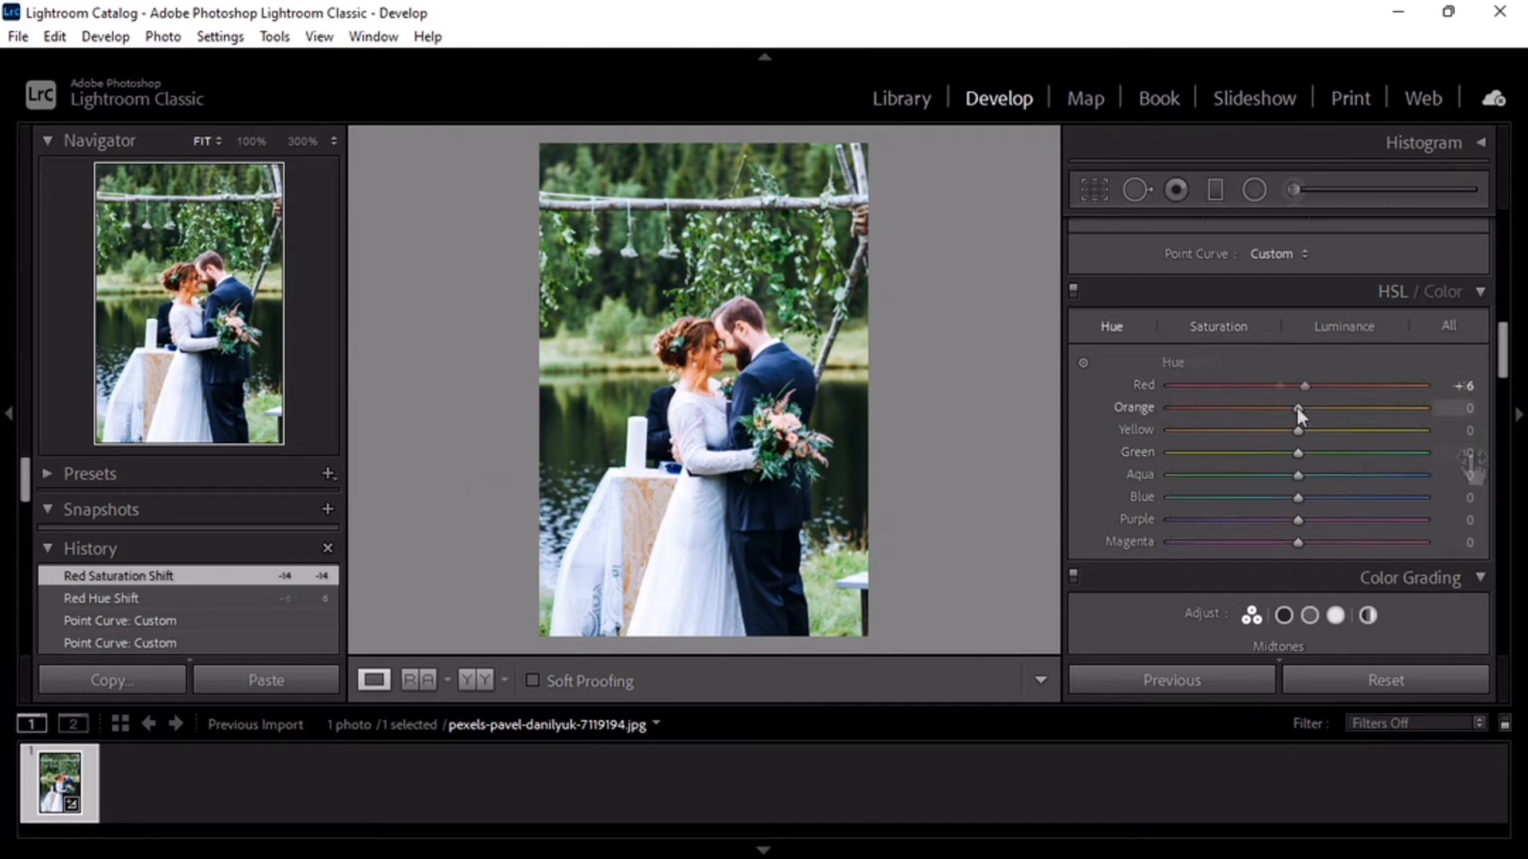
{"action": "left_click_drag", "start_coordinate": [1297, 408], "coordinate": [1319, 407]}
{"action": "left_click", "coordinate": [1342, 327]}
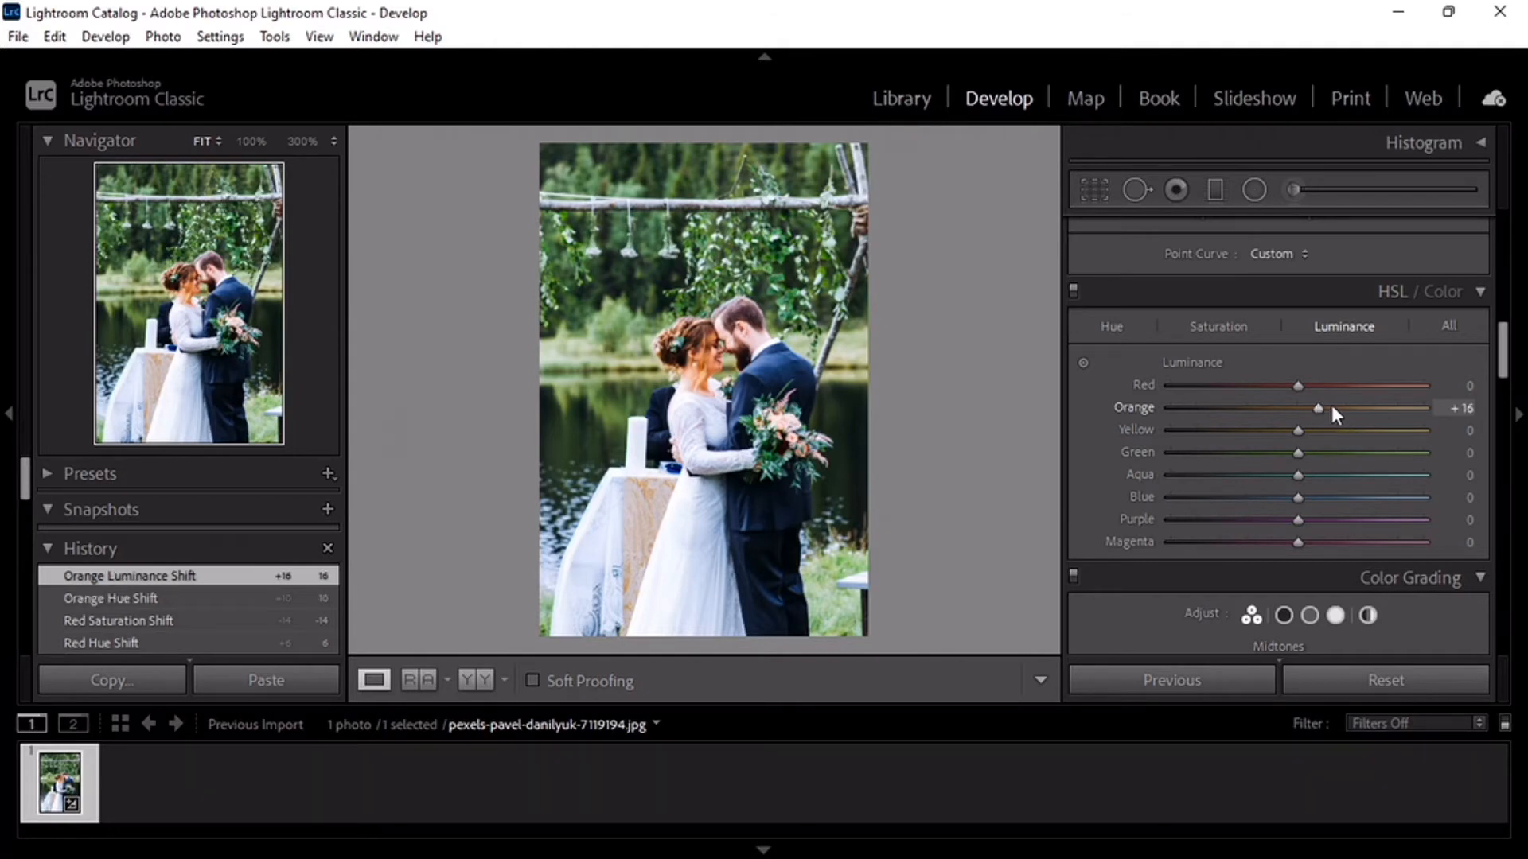
- Set the green hue to +40, green saturation to -30 and green luminance to +14
{"action": "left_click", "coordinate": [1111, 326]}
{"action": "left_click_drag", "start_coordinate": [1303, 452], "coordinate": [1350, 457]}
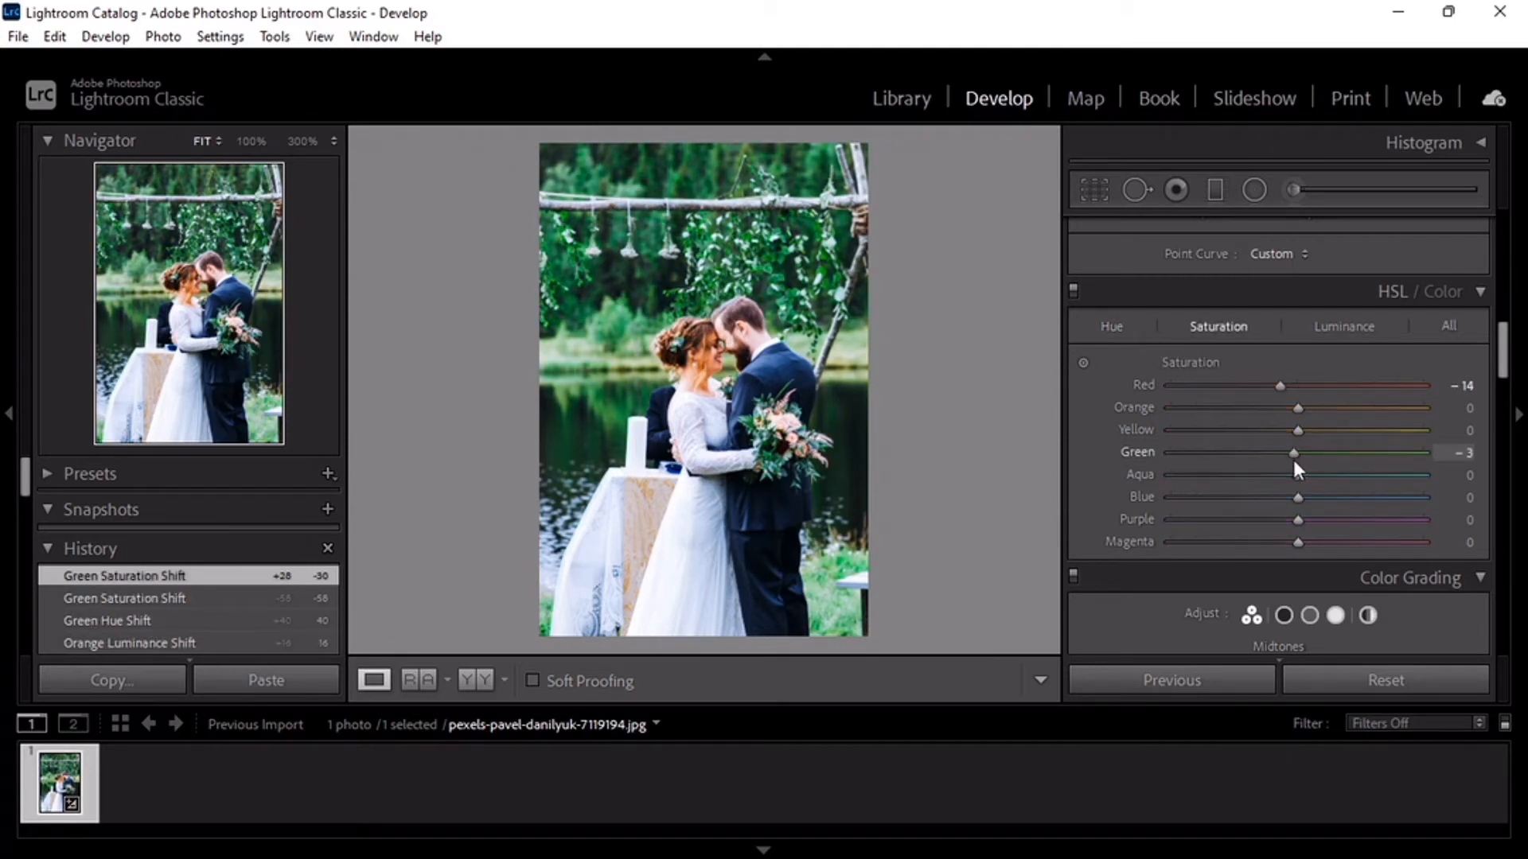
{"action": "left_click_drag", "start_coordinate": [1292, 460], "coordinate": [1264, 473]}
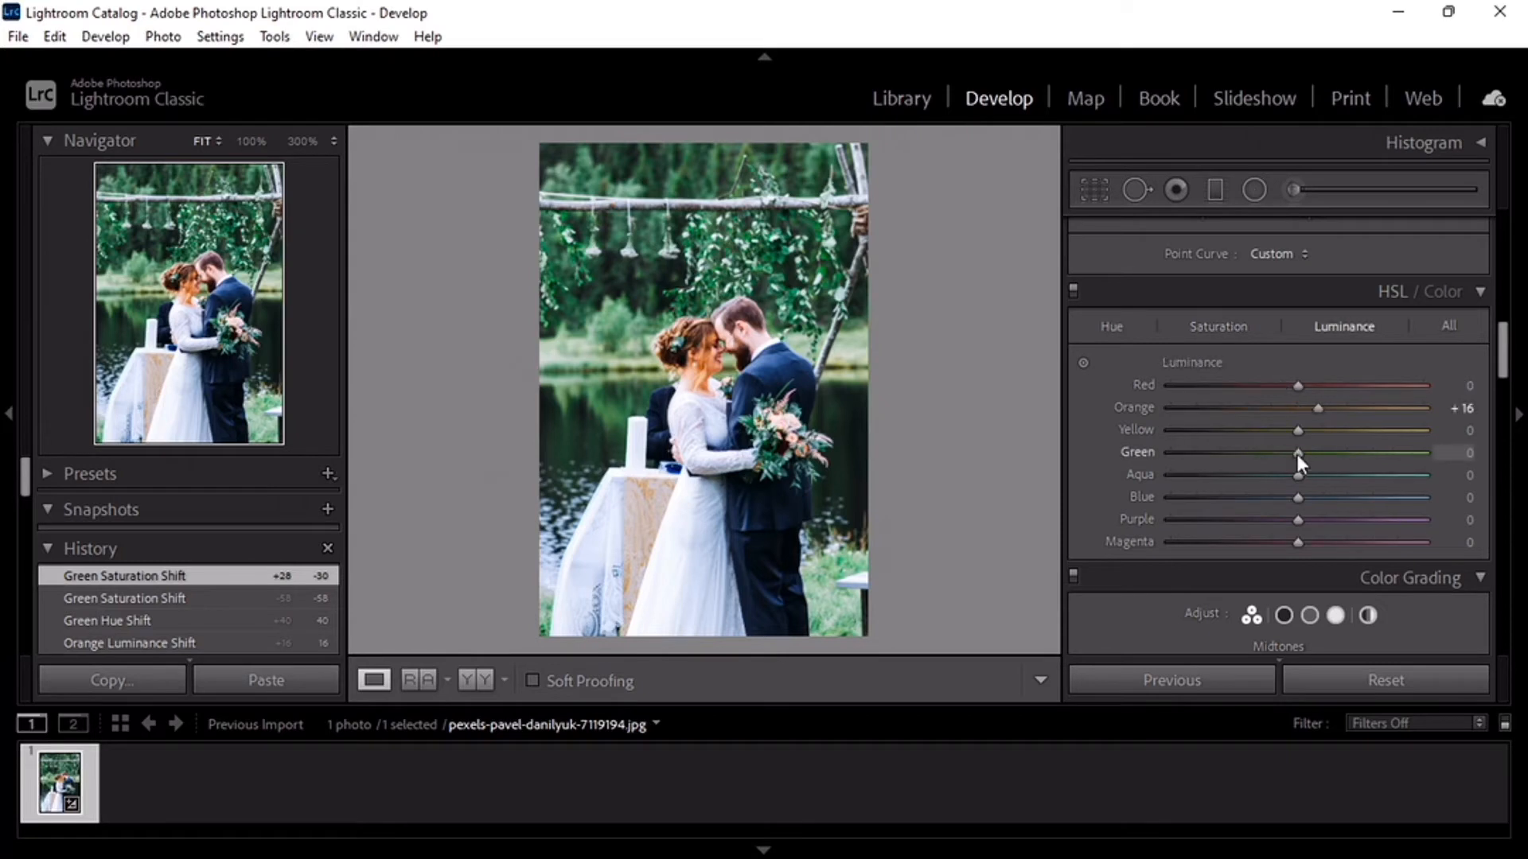
{"action": "left_click_drag", "start_coordinate": [1298, 454], "coordinate": [1325, 461]}
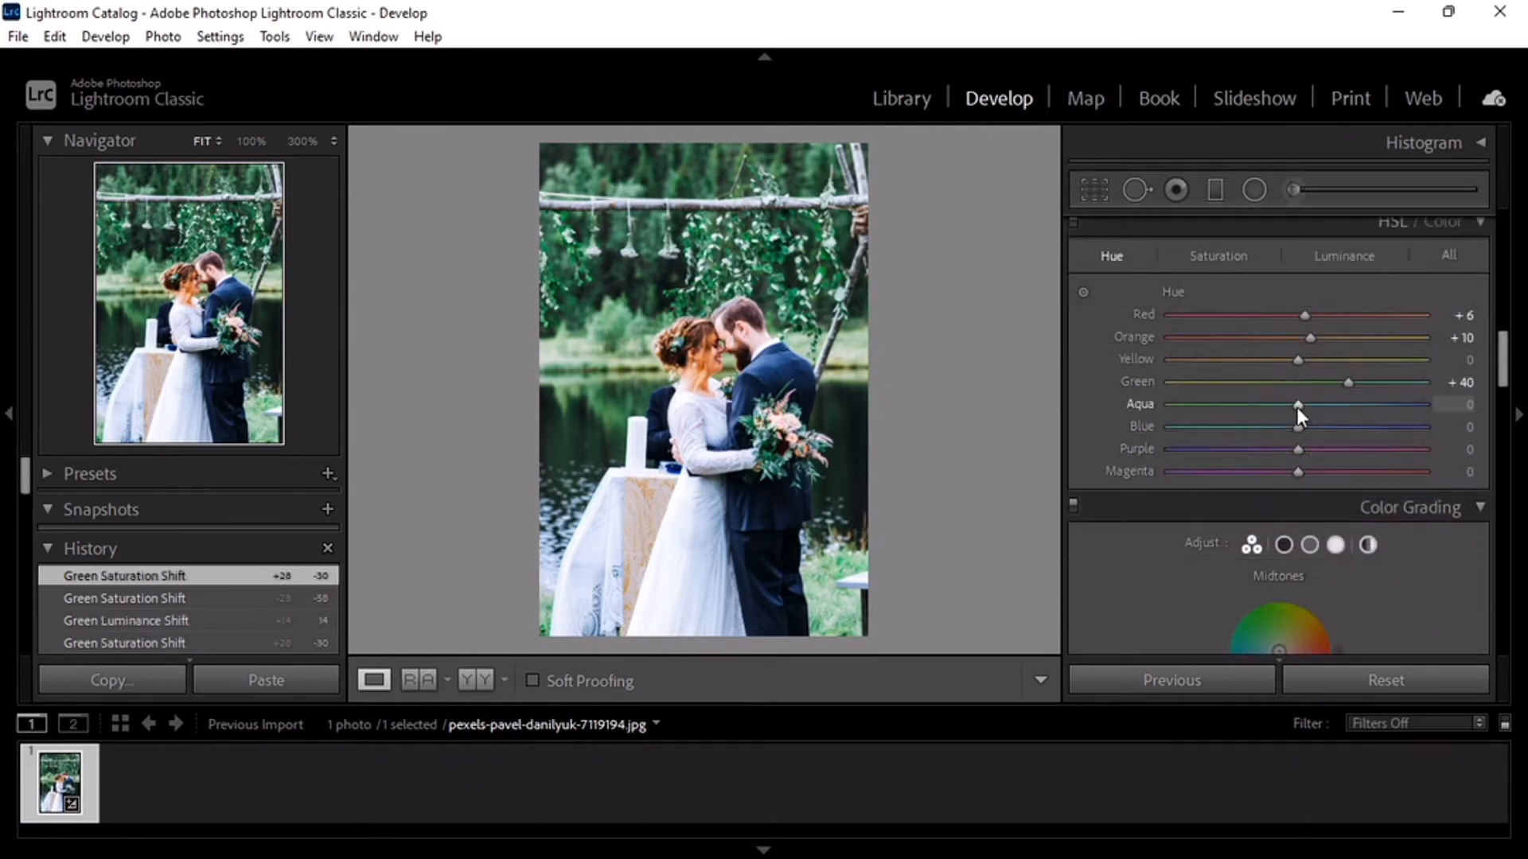
- Set the aqua hue to +16 and saturation to +21, and the blue hue to -16 and saturation to -20
{"action": "left_click_drag", "start_coordinate": [1297, 404], "coordinate": [1323, 411]}
{"action": "left_click", "coordinate": [1214, 248]}
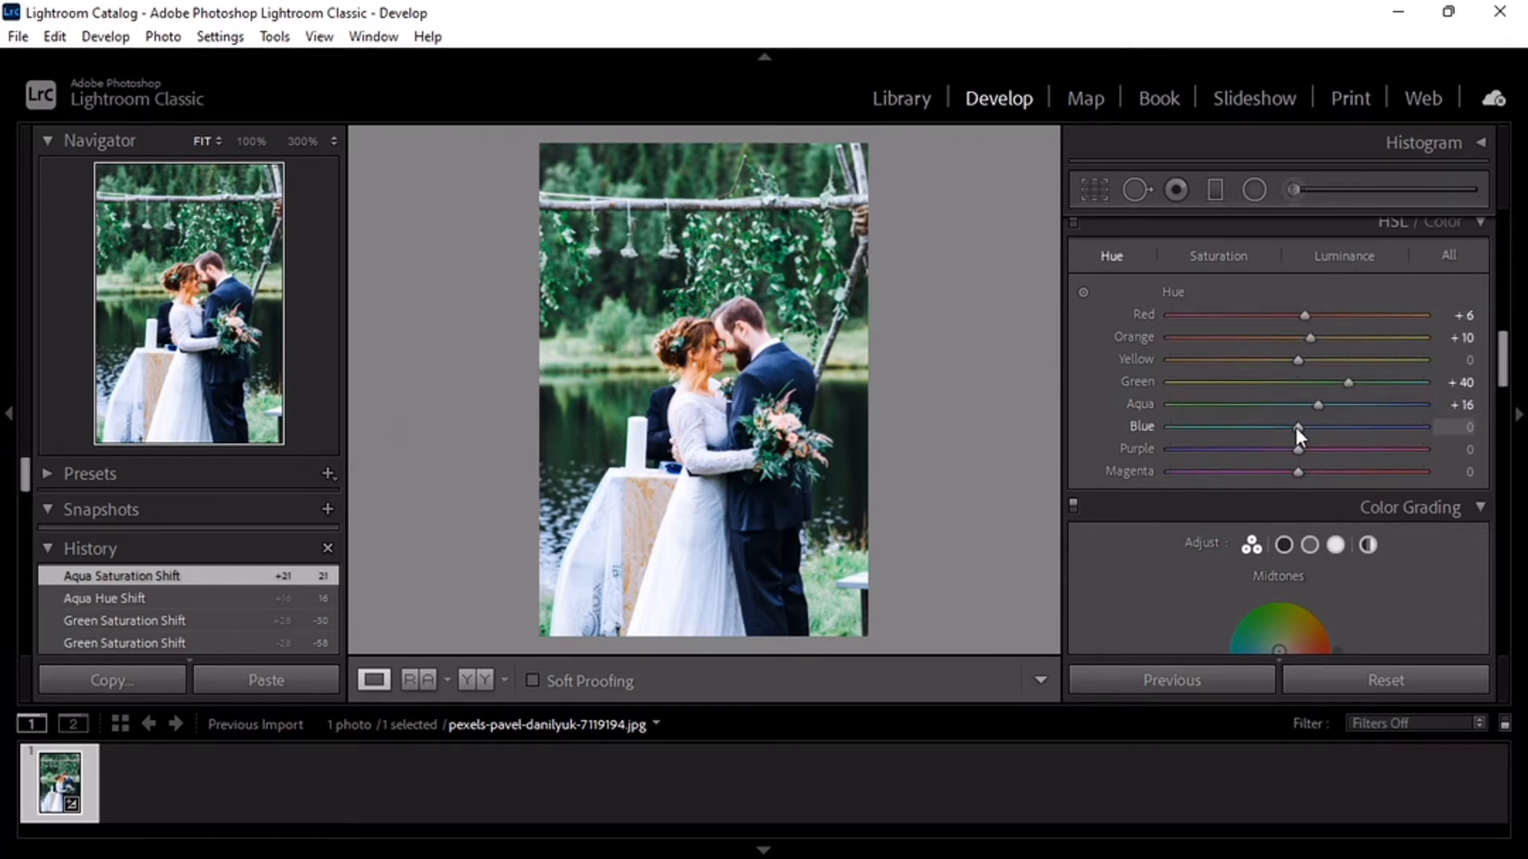
{"action": "mouse_move", "coordinate": [1296, 427]}
{"action": "left_mouse_down"}
{"action": "mouse_move", "coordinate": [1275, 444]}
{"action": "mouse_move", "coordinate": [1273, 431]}
{"action": "left_mouse_up"}
{"action": "left_click", "coordinate": [1234, 256]}
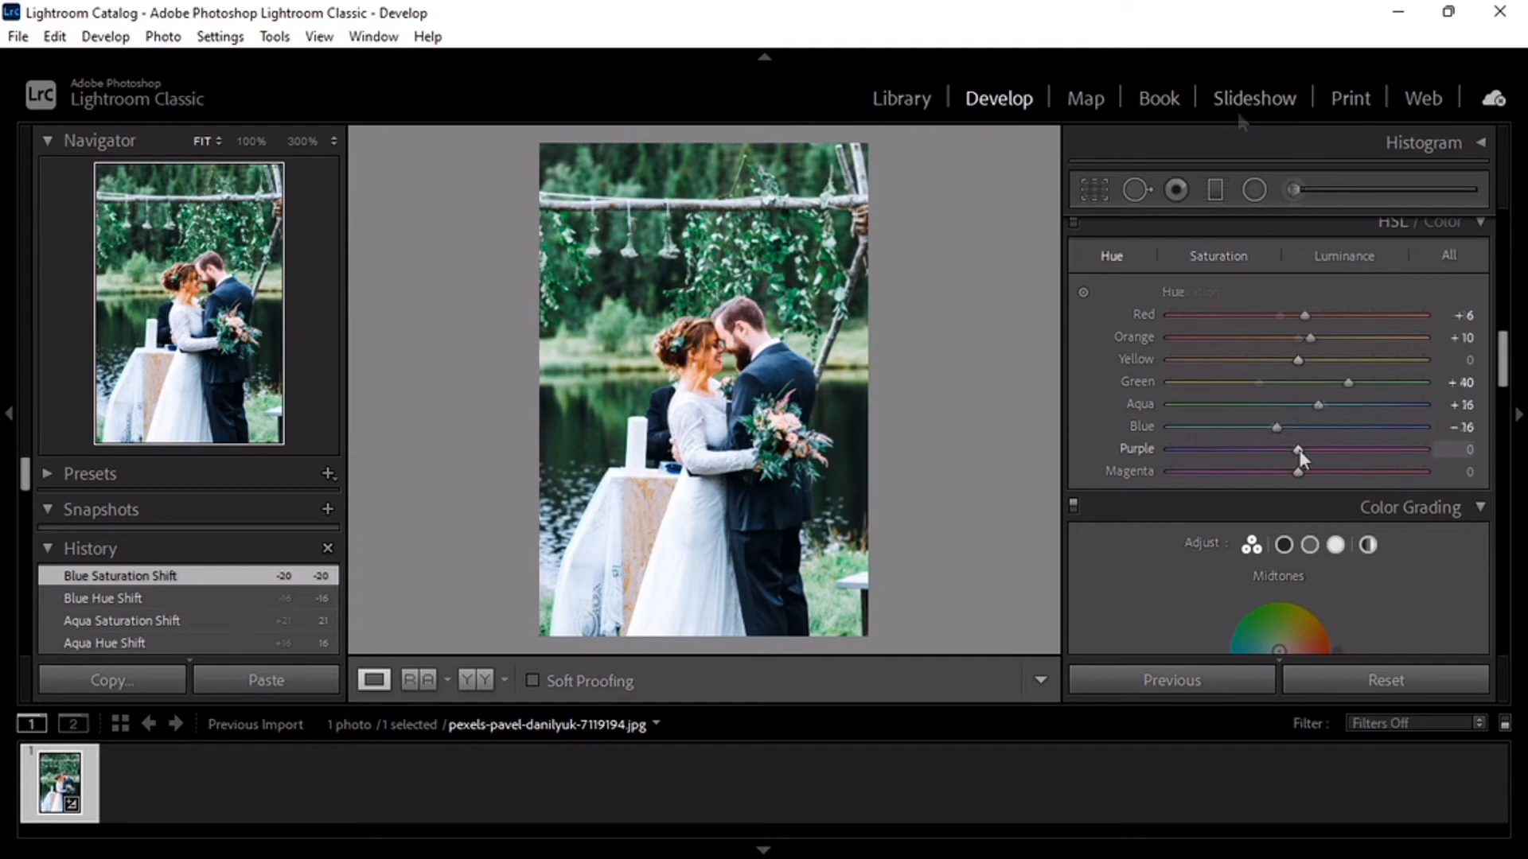
- Set purple hue to +16 and saturation to -30, magenta hue to +20 and saturation to -10, and compare before and after
{"action": "left_click_drag", "start_coordinate": [1297, 450], "coordinate": [1318, 451]}
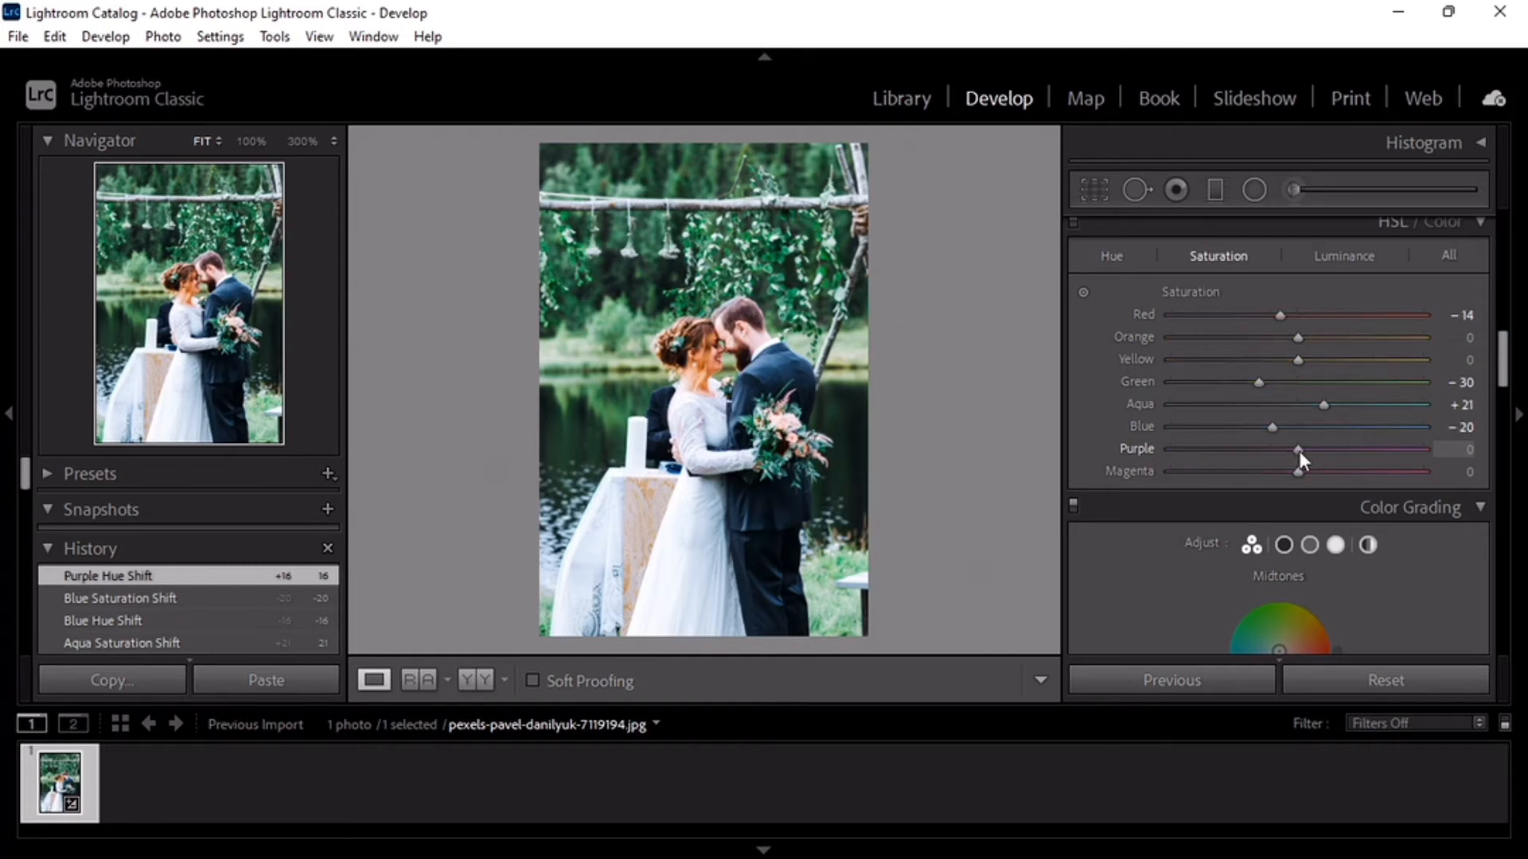
{"action": "left_click_drag", "start_coordinate": [1298, 451], "coordinate": [1257, 454]}
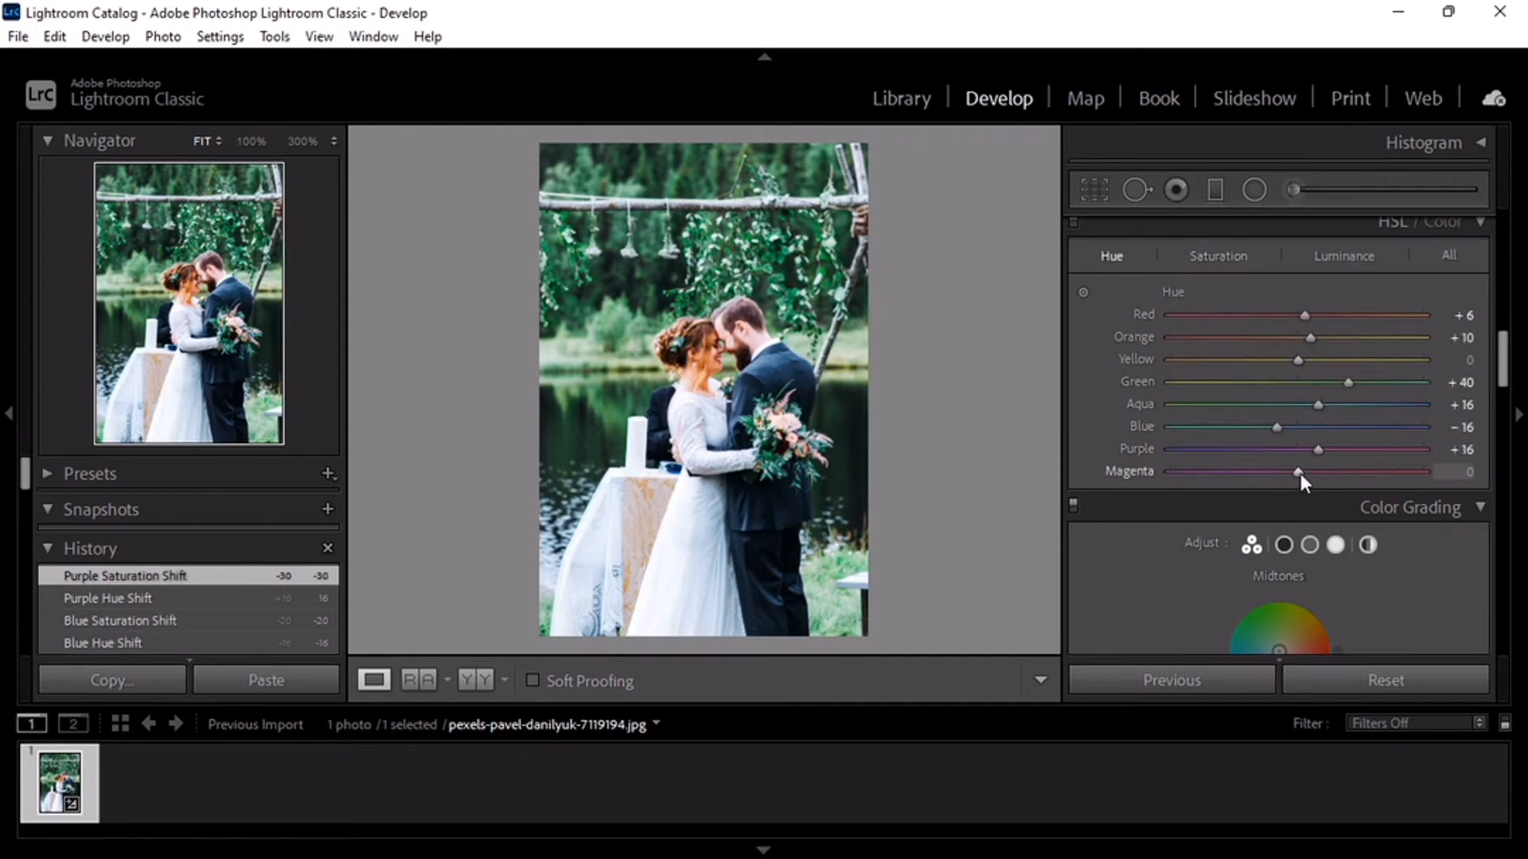
{"action": "left_click_drag", "start_coordinate": [1300, 473], "coordinate": [1325, 476]}
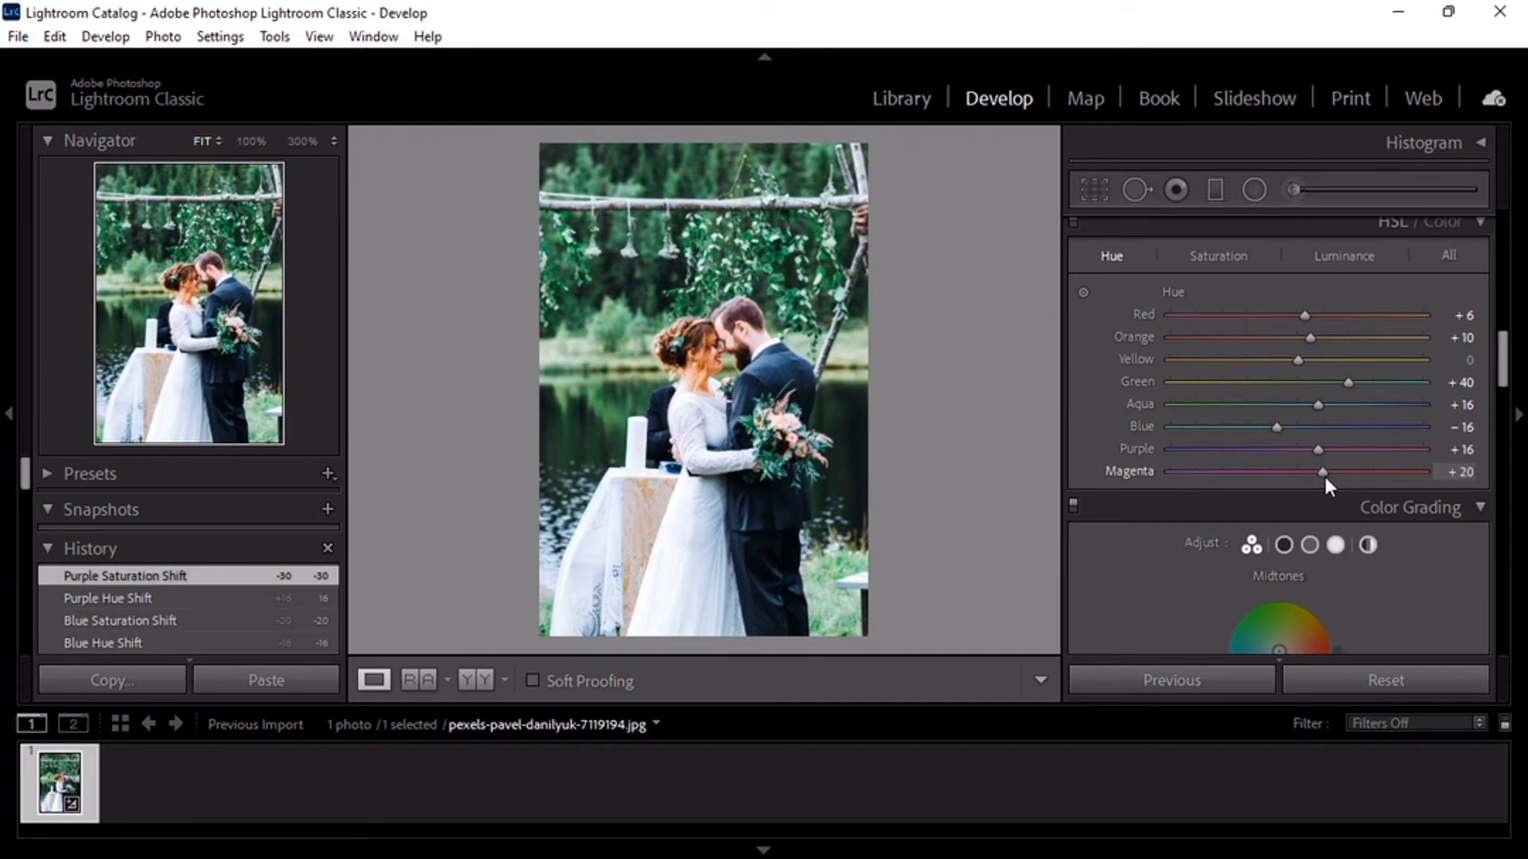
{"action": "left_click", "coordinate": [1227, 253]}
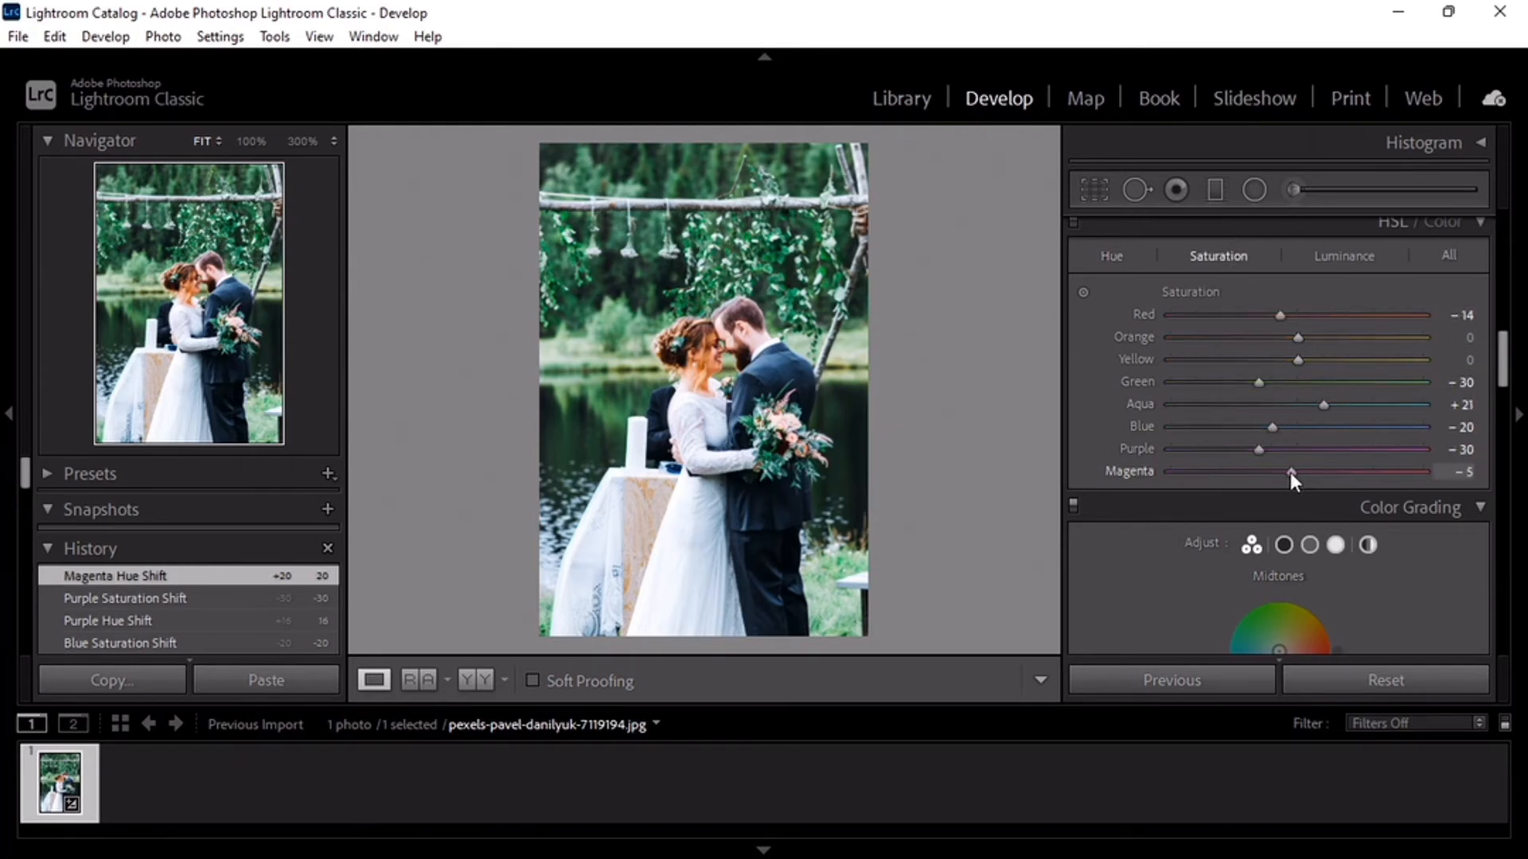
{"action": "left_click_drag", "start_coordinate": [1290, 471], "coordinate": [1283, 475]}
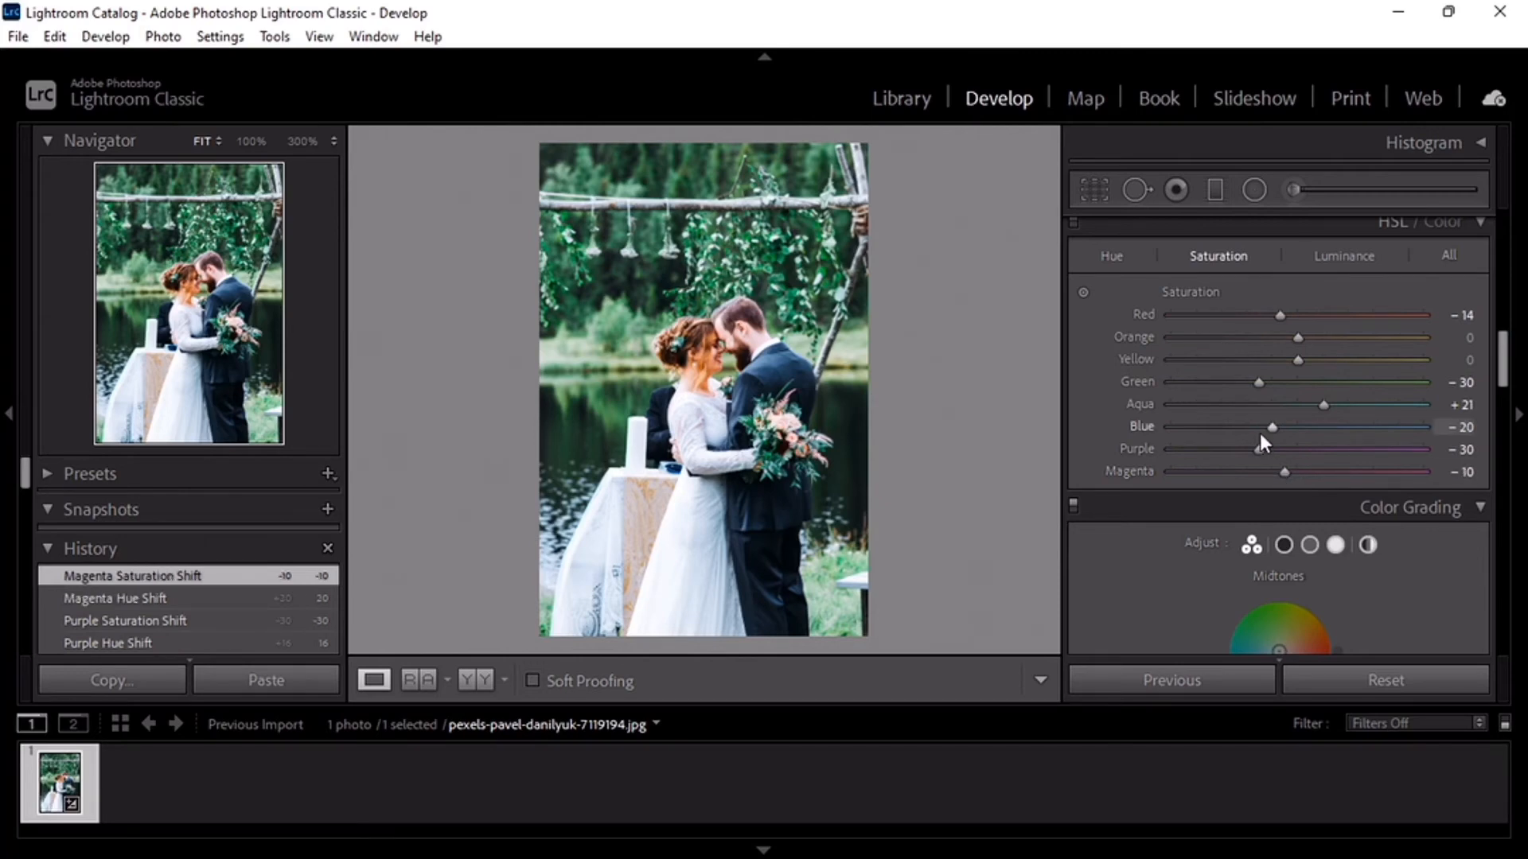
{"action": "key", "text": "y"}
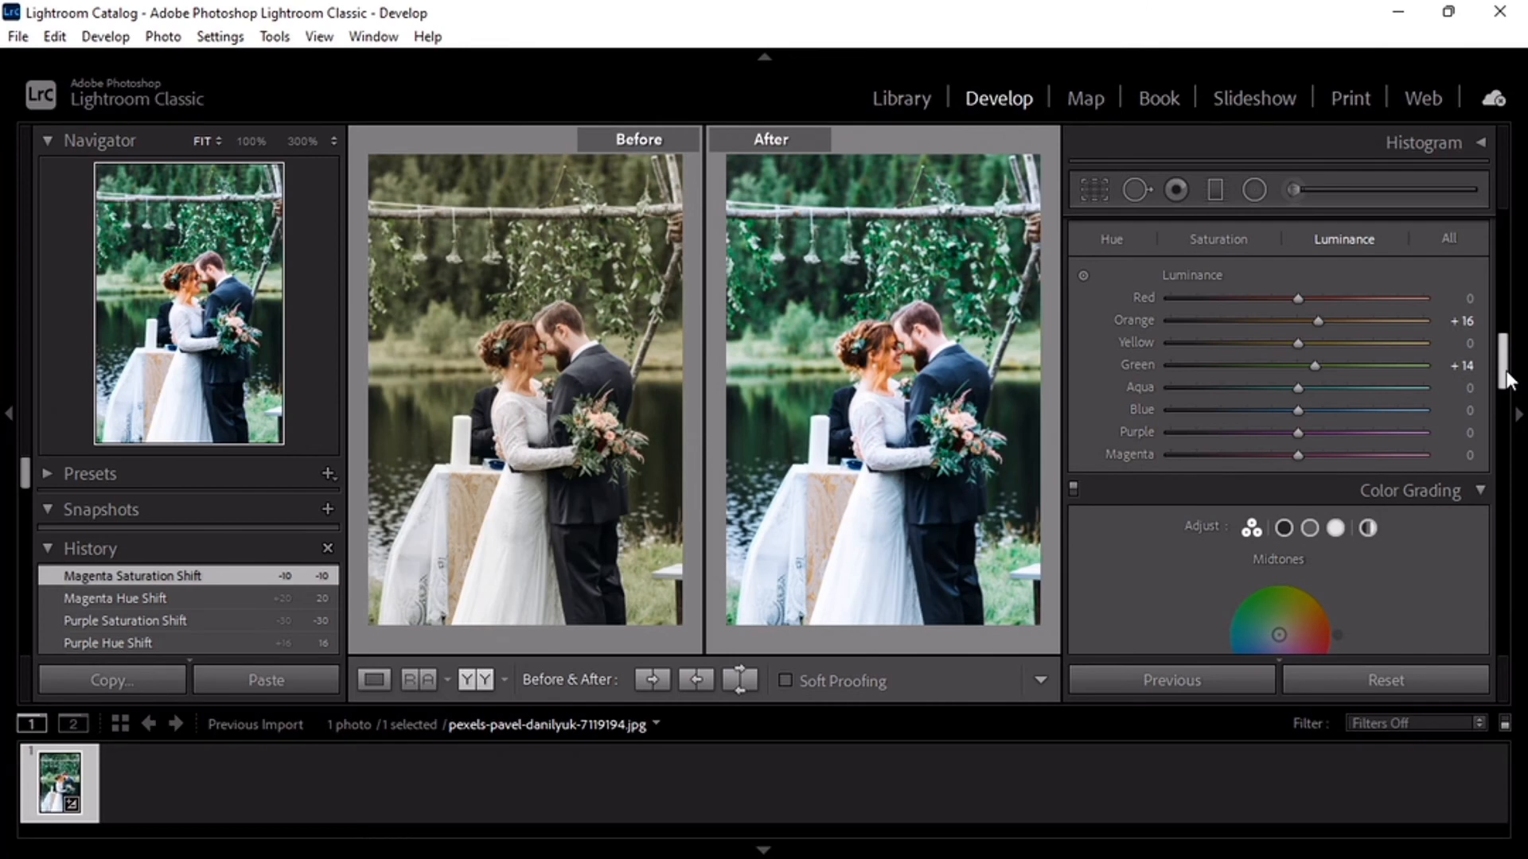
- Set the color grading Balance to +90 and the sharpening to Amount 60, Detail 28 and Masking 10
{"action": "left_click_drag", "start_coordinate": [1287, 443], "coordinate": [1403, 459]}
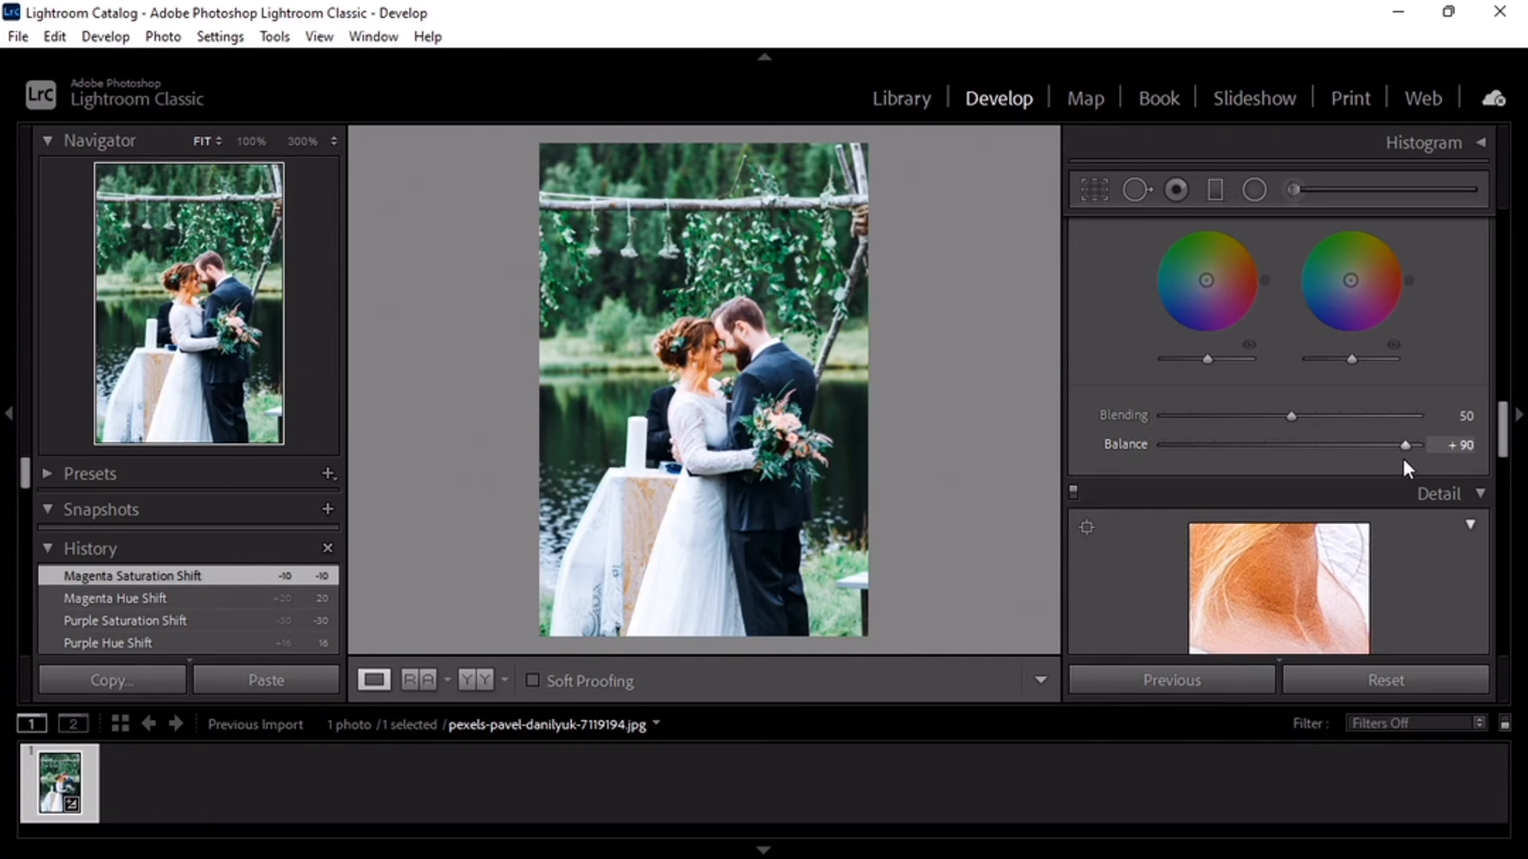
{"action": "scroll", "coordinate": [1396, 440], "scroll_direction": "down", "scroll_amount": 5}
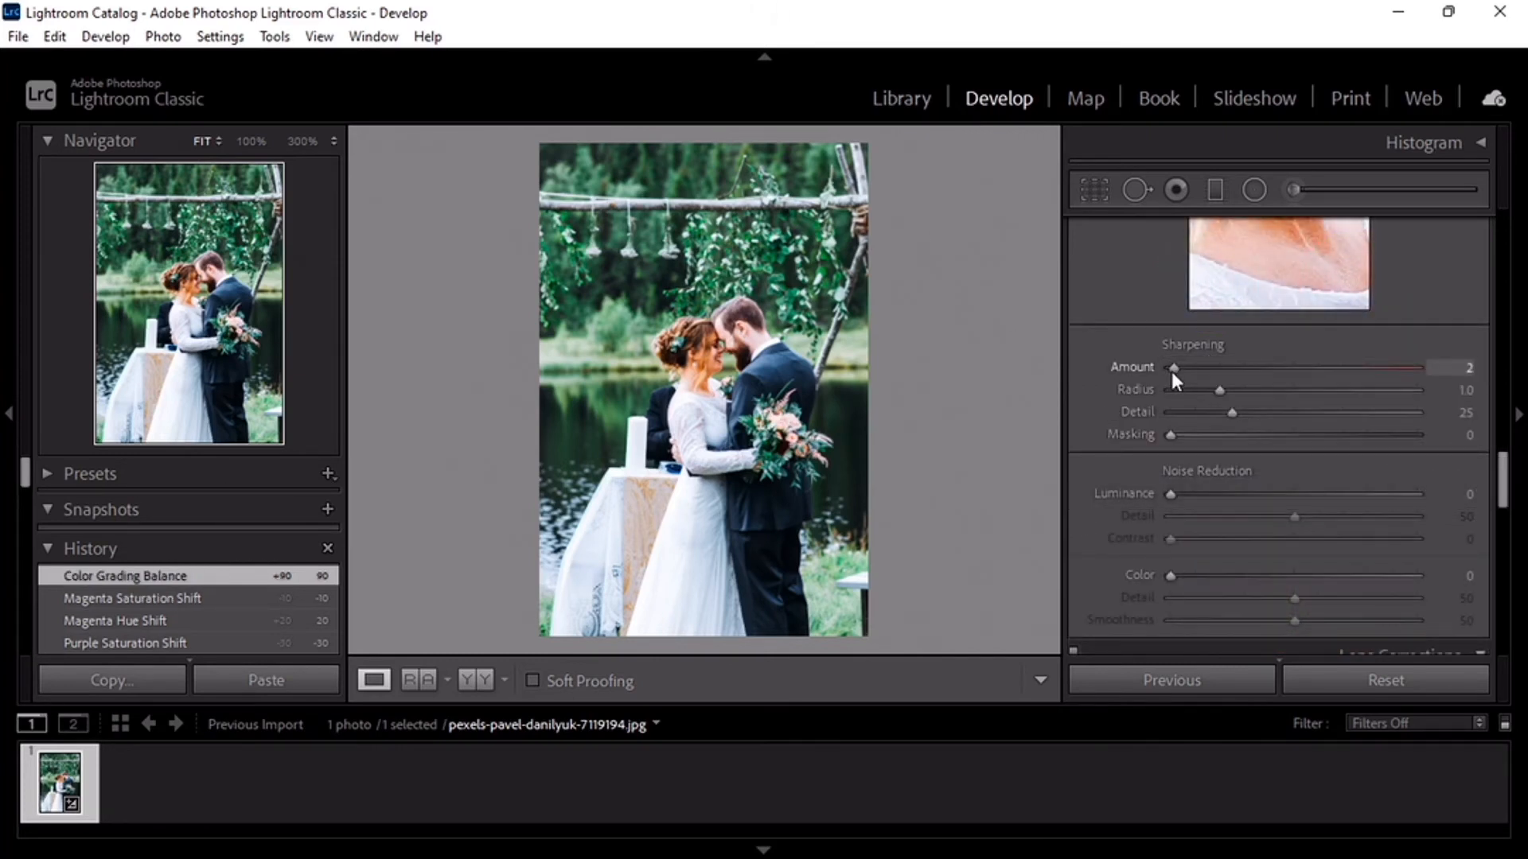
{"action": "left_click_drag", "start_coordinate": [1176, 373], "coordinate": [1194, 441]}
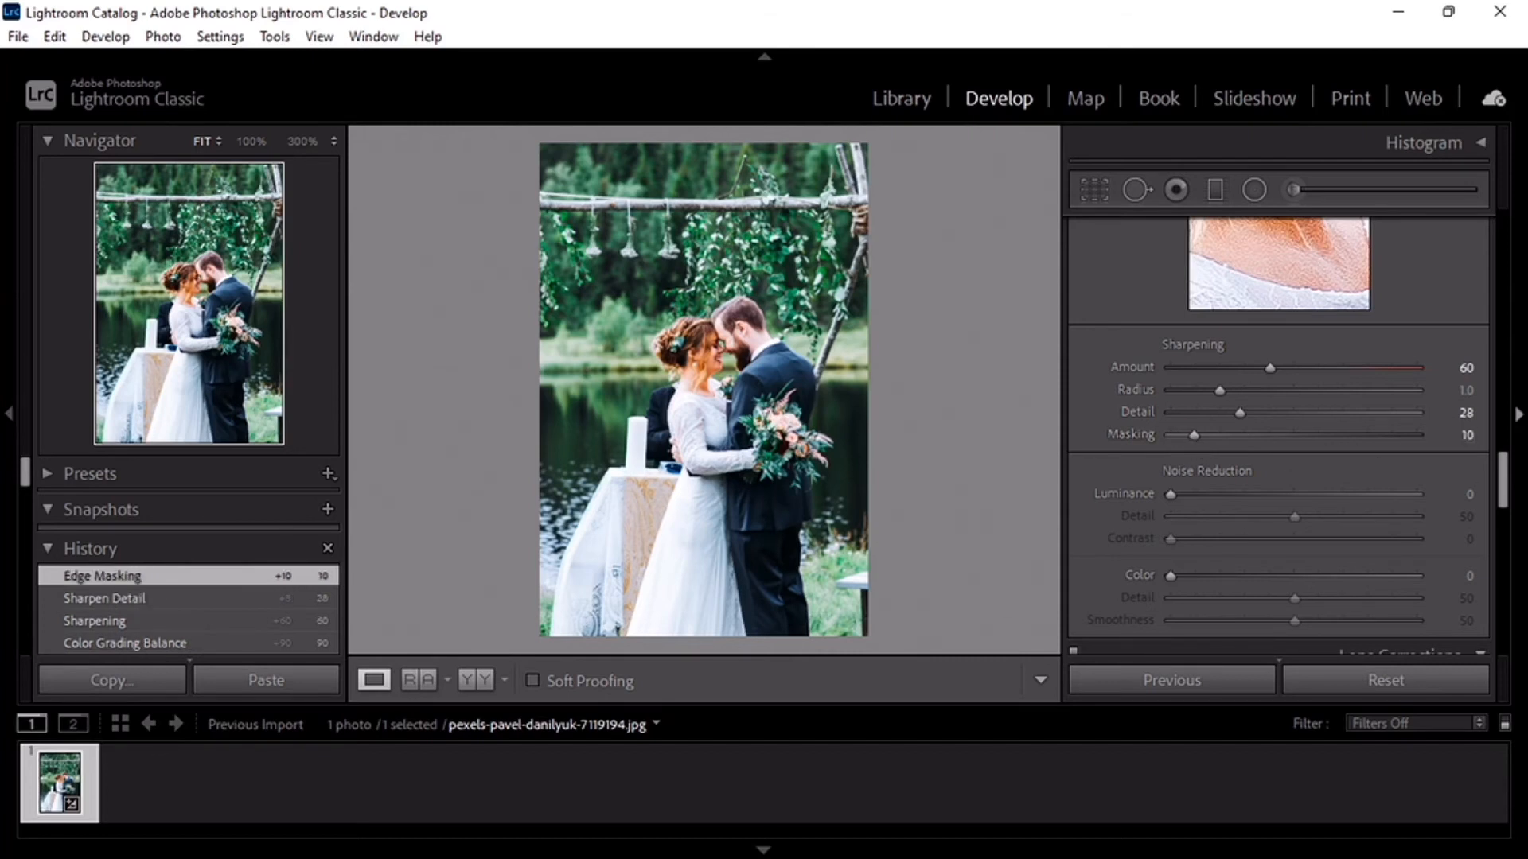
- Set noise reduction to Luminance 5 and Color 15, with color Detail 23 and Smoothness 30
{"action": "scroll", "coordinate": [1502, 491], "scroll_direction": "down", "scroll_amount": 3}
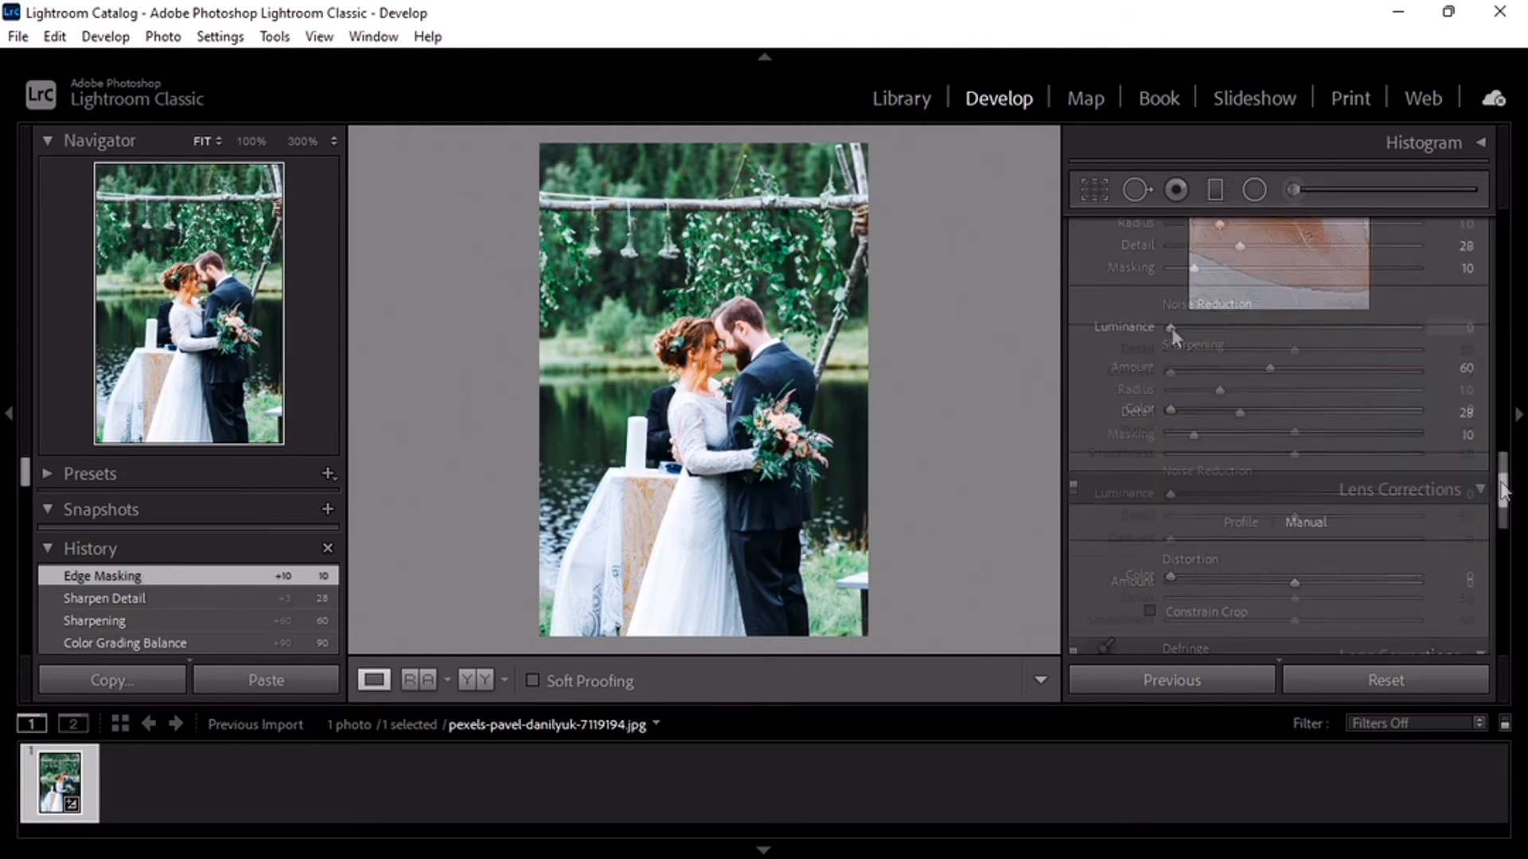
{"action": "left_click_drag", "start_coordinate": [1172, 328], "coordinate": [1186, 328]}
{"action": "left_click_drag", "start_coordinate": [1169, 410], "coordinate": [1196, 412]}
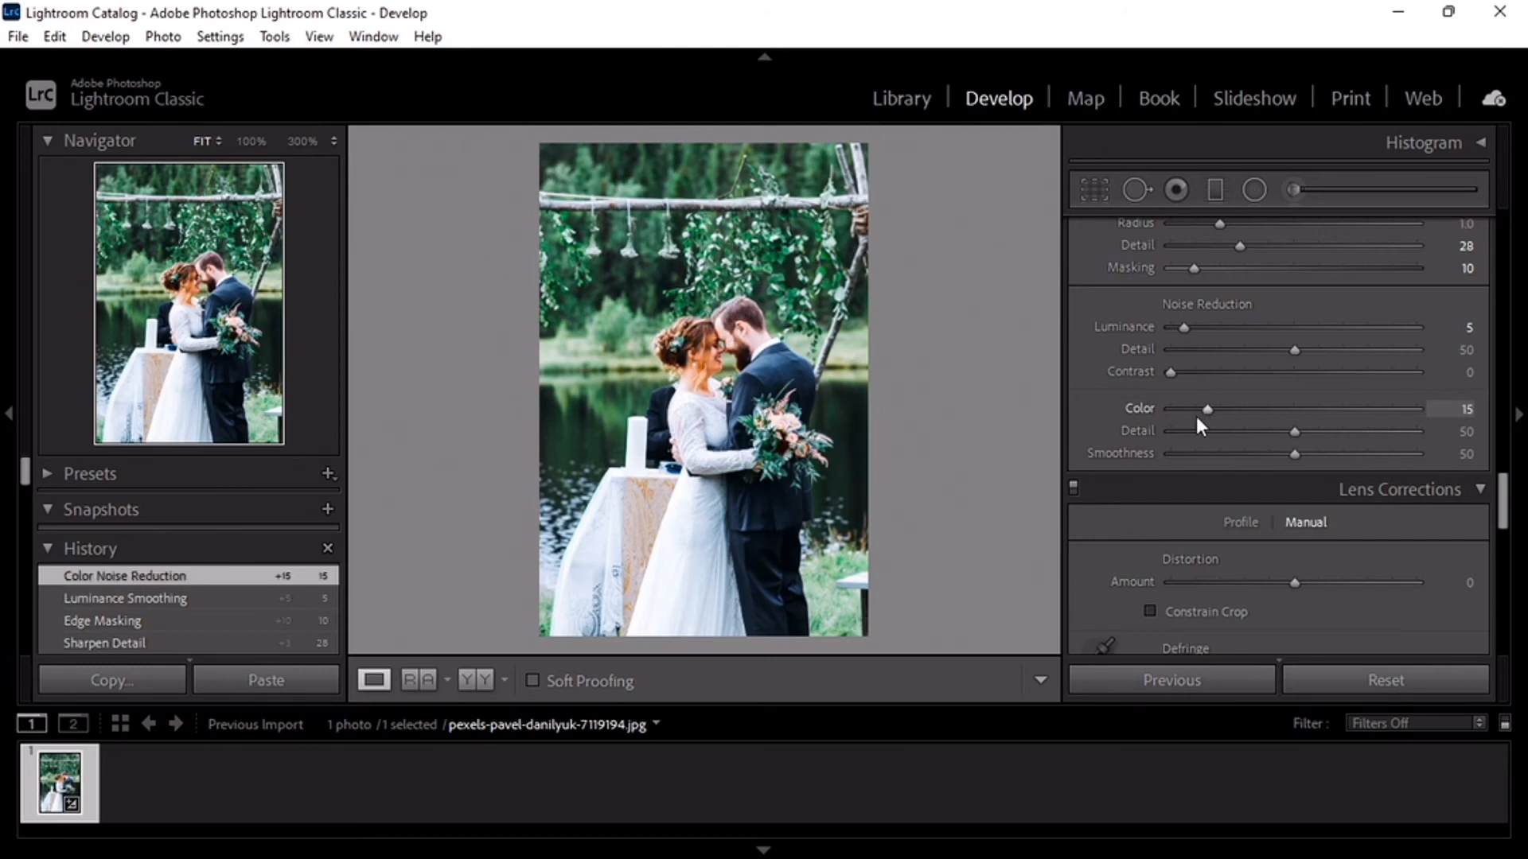
{"action": "left_click_drag", "start_coordinate": [1293, 433], "coordinate": [1246, 459]}
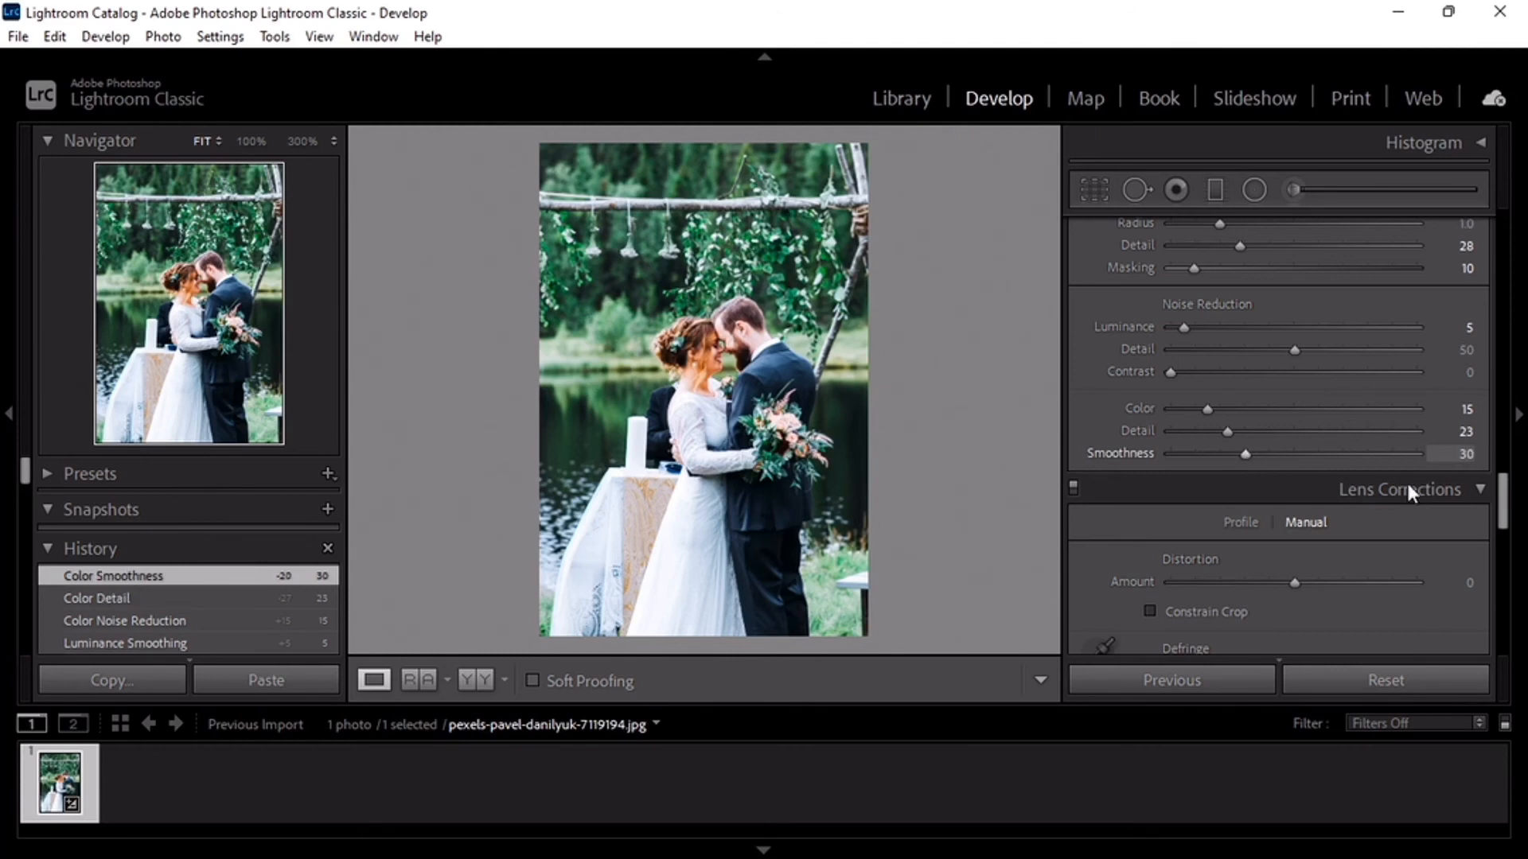
- Add a post-crop vignette with Amount -20, Midpoint 60 and Feather 90
{"action": "scroll", "coordinate": [1295, 307], "scroll_direction": "down", "scroll_amount": 8}
{"action": "left_click_drag", "start_coordinate": [1295, 304], "coordinate": [1269, 305]}
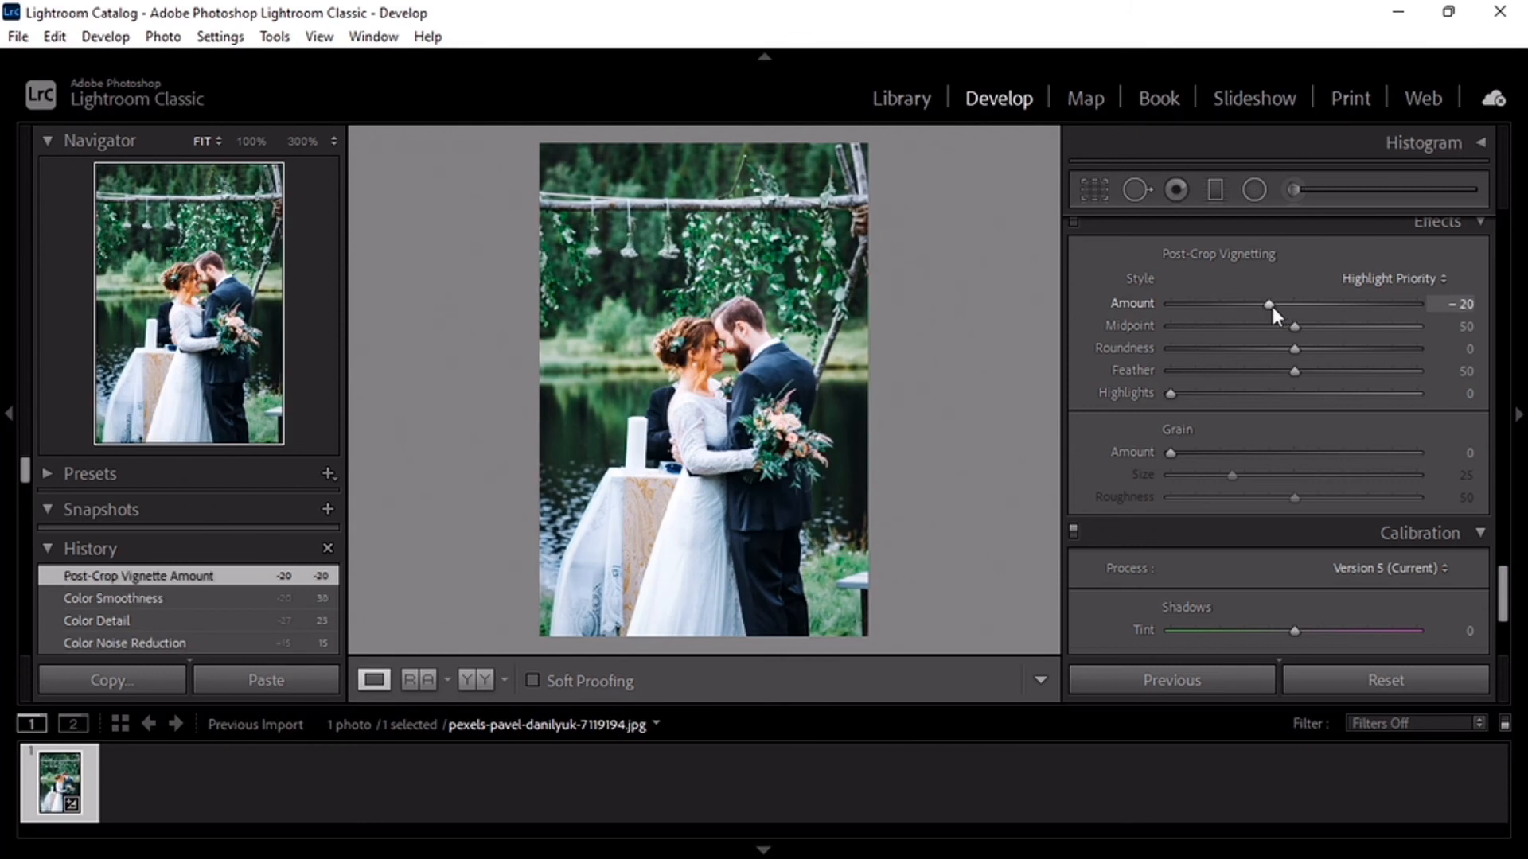
{"action": "left_click_drag", "start_coordinate": [1296, 328], "coordinate": [1397, 382]}
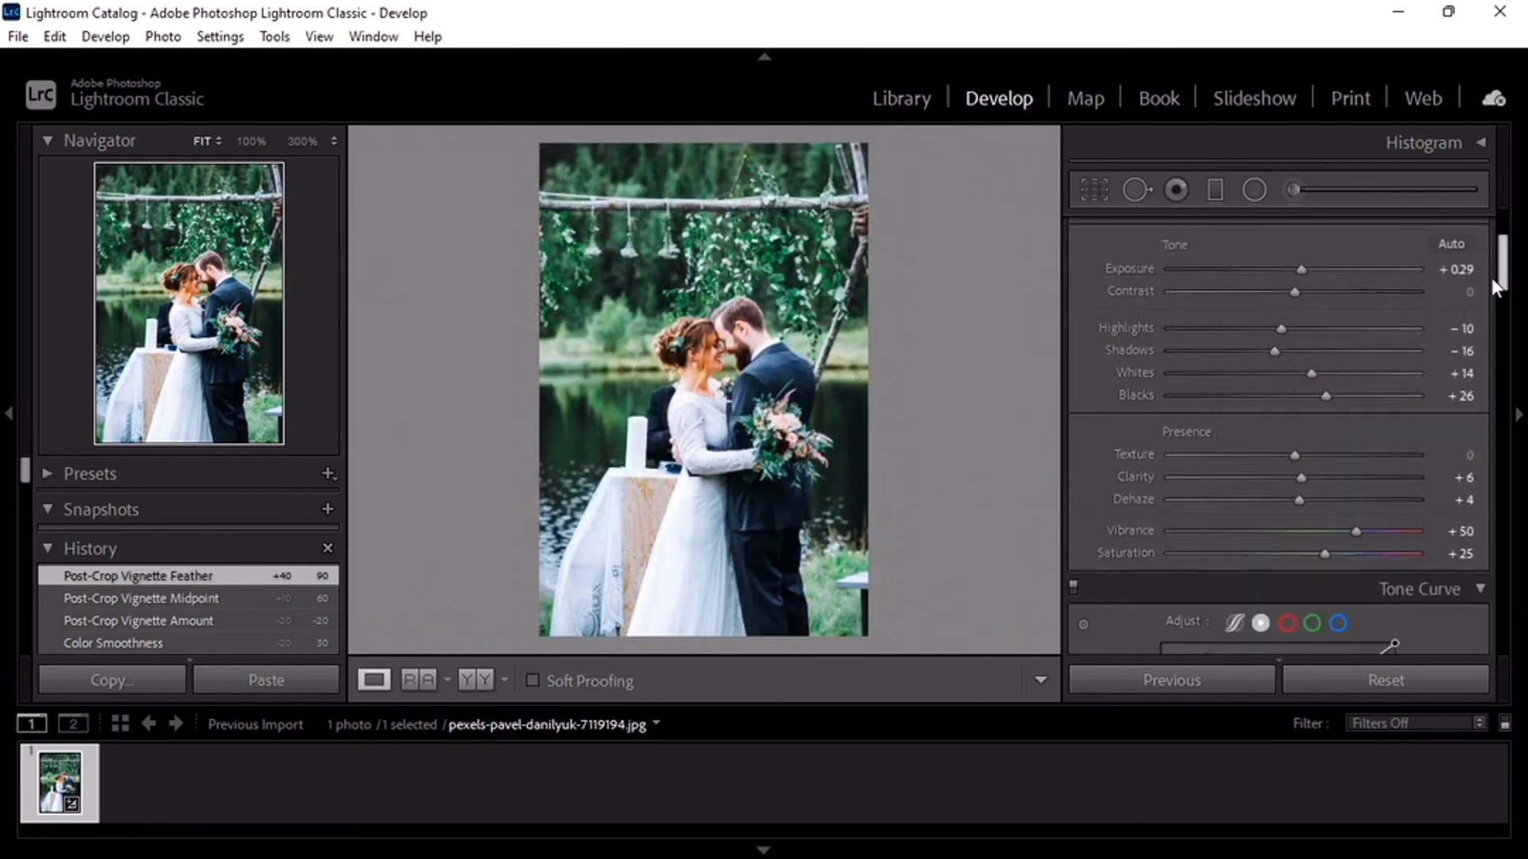
- Review the HSL saturation and luminance adjustments and the remaining develop settings down to Calibration
{"action": "scroll", "coordinate": [1485, 303], "scroll_direction": "down", "scroll_amount": 5}
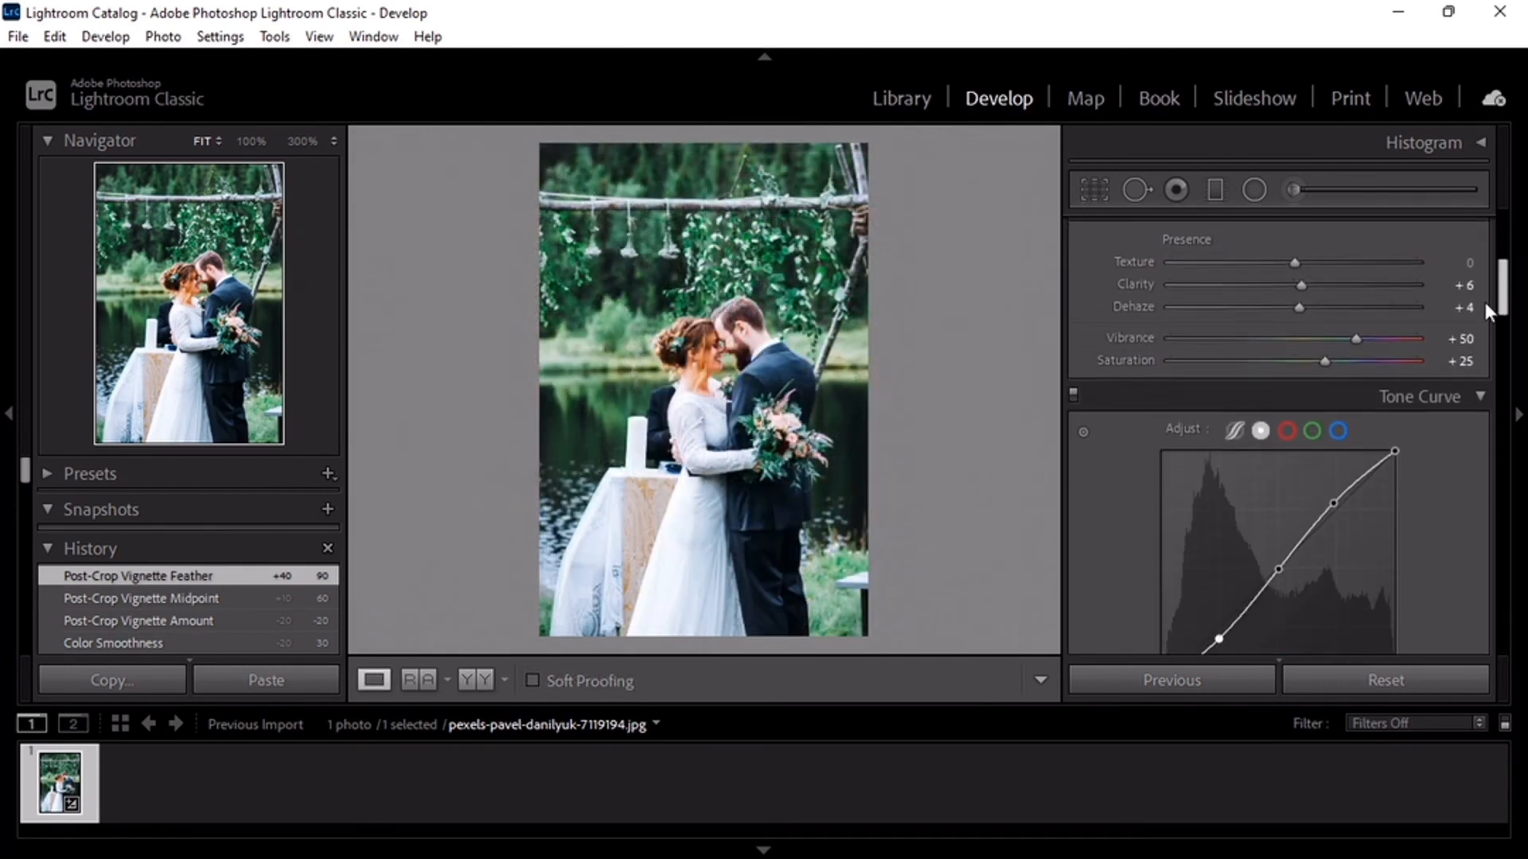
{"action": "scroll", "coordinate": [1477, 358], "scroll_direction": "down", "scroll_amount": 2}
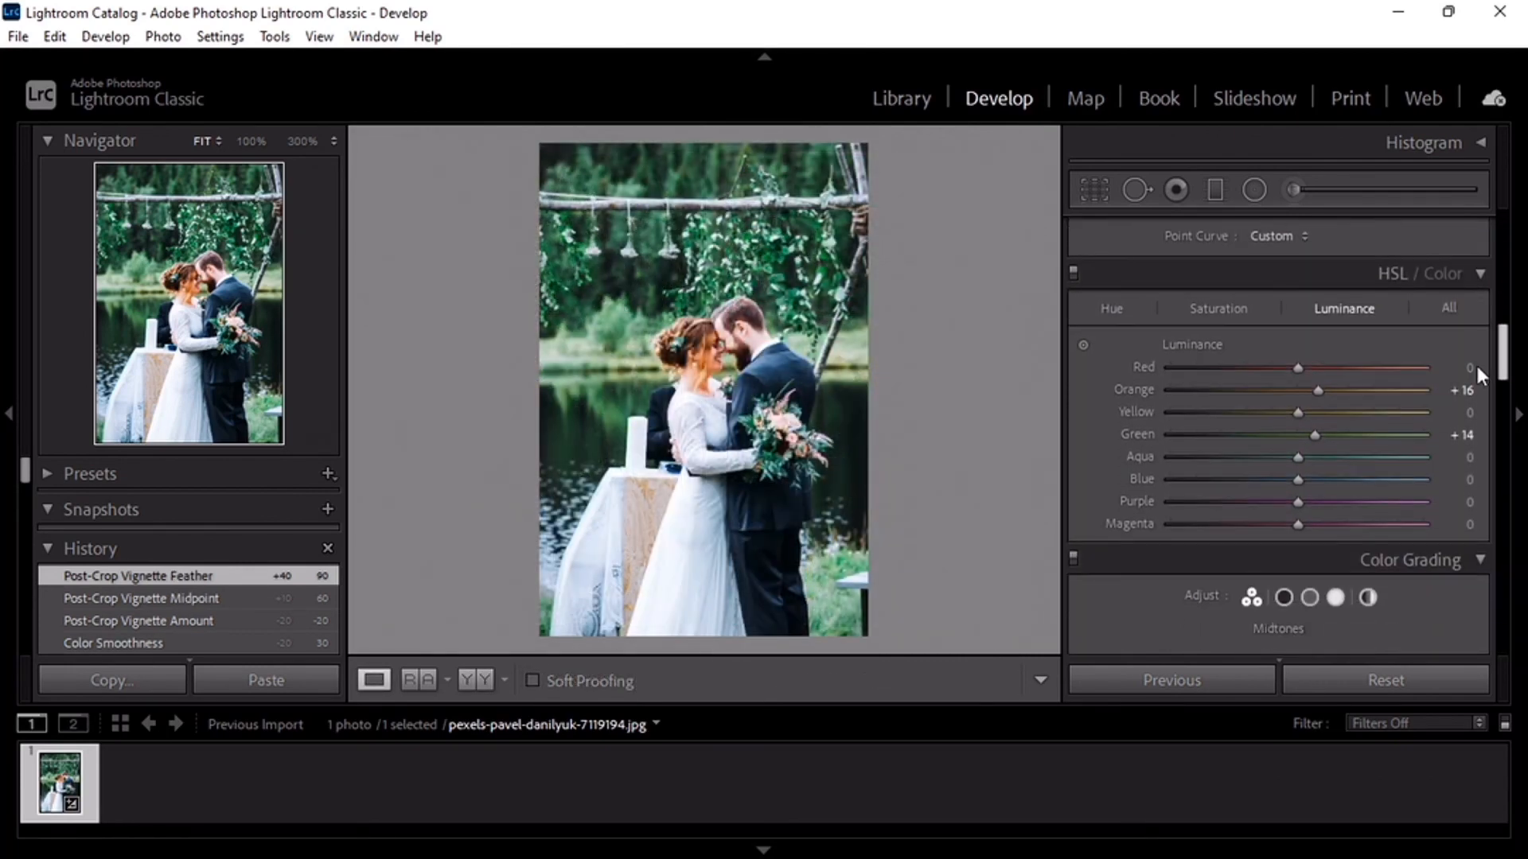
{"action": "left_click", "coordinate": [1218, 308]}
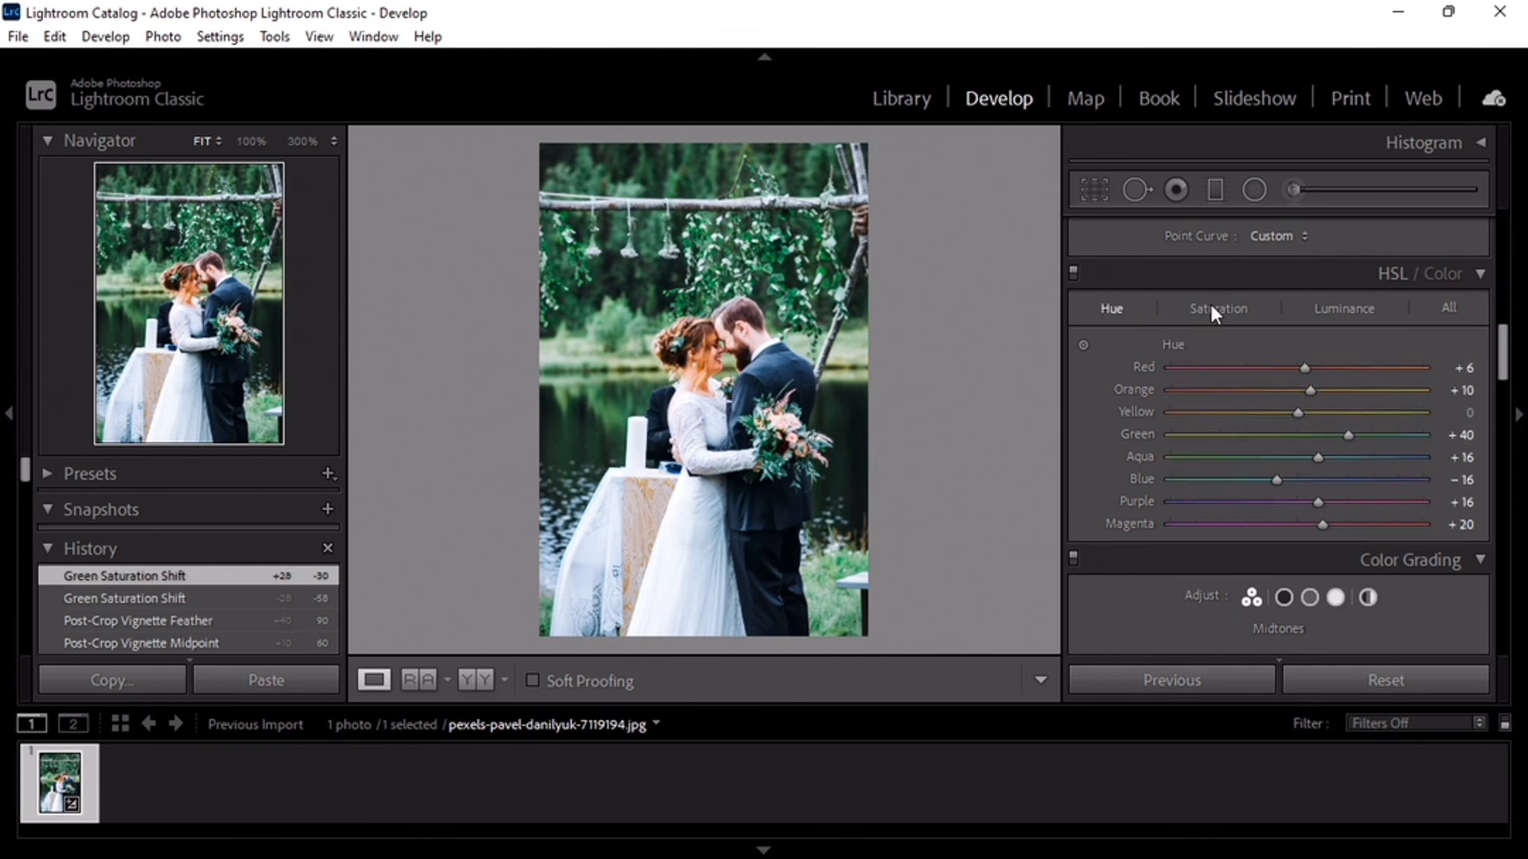
{"action": "left_click", "coordinate": [1219, 308]}
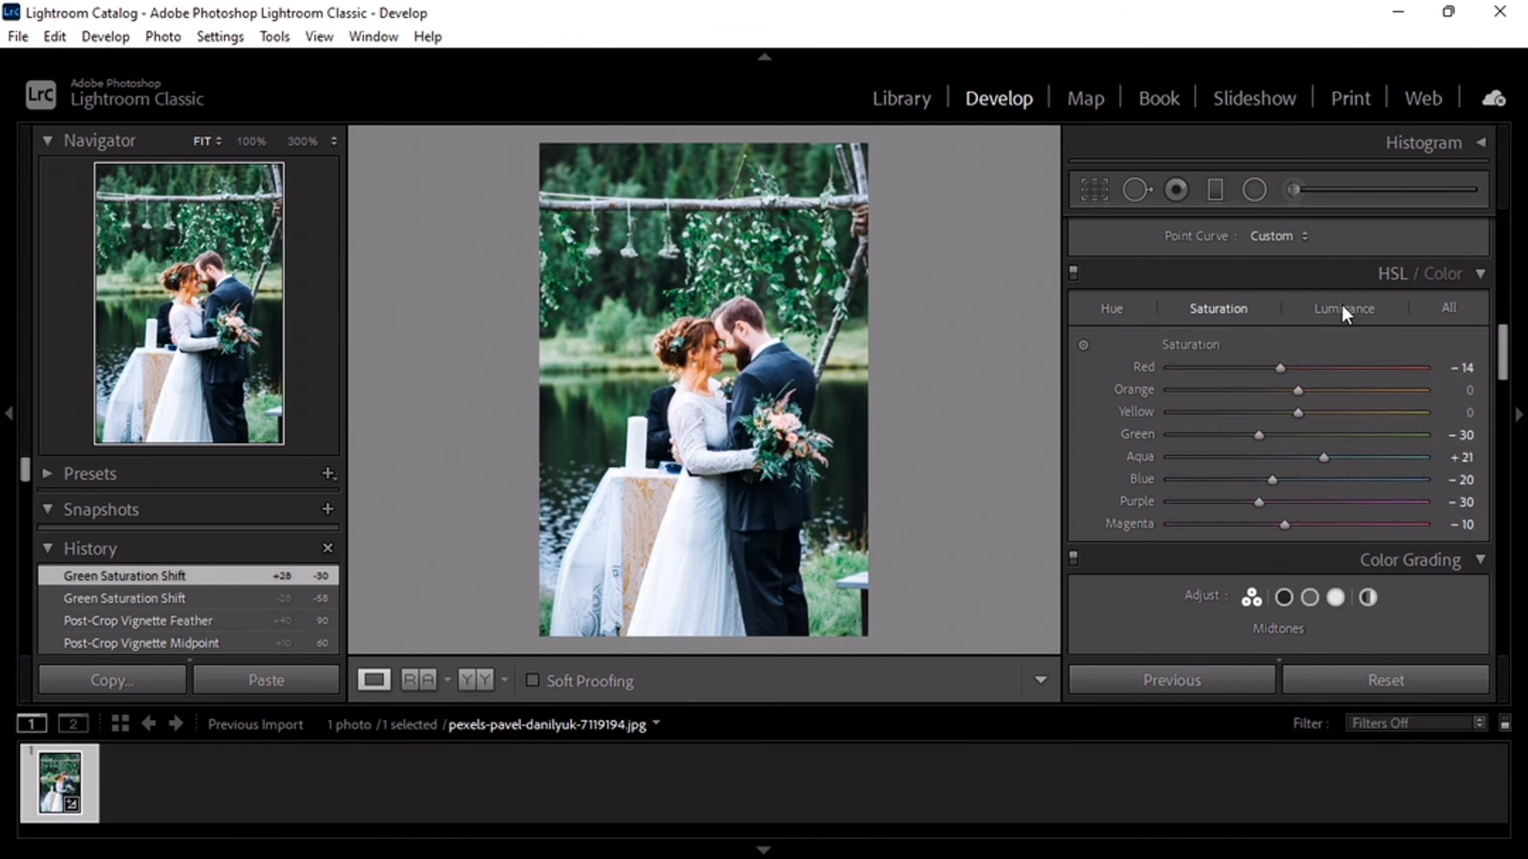
{"action": "left_click", "coordinate": [1344, 308]}
{"action": "scroll", "coordinate": [1503, 390], "scroll_direction": "down", "scroll_amount": 2}
{"action": "left_click_drag", "start_coordinate": [1503, 390], "coordinate": [1508, 646]}
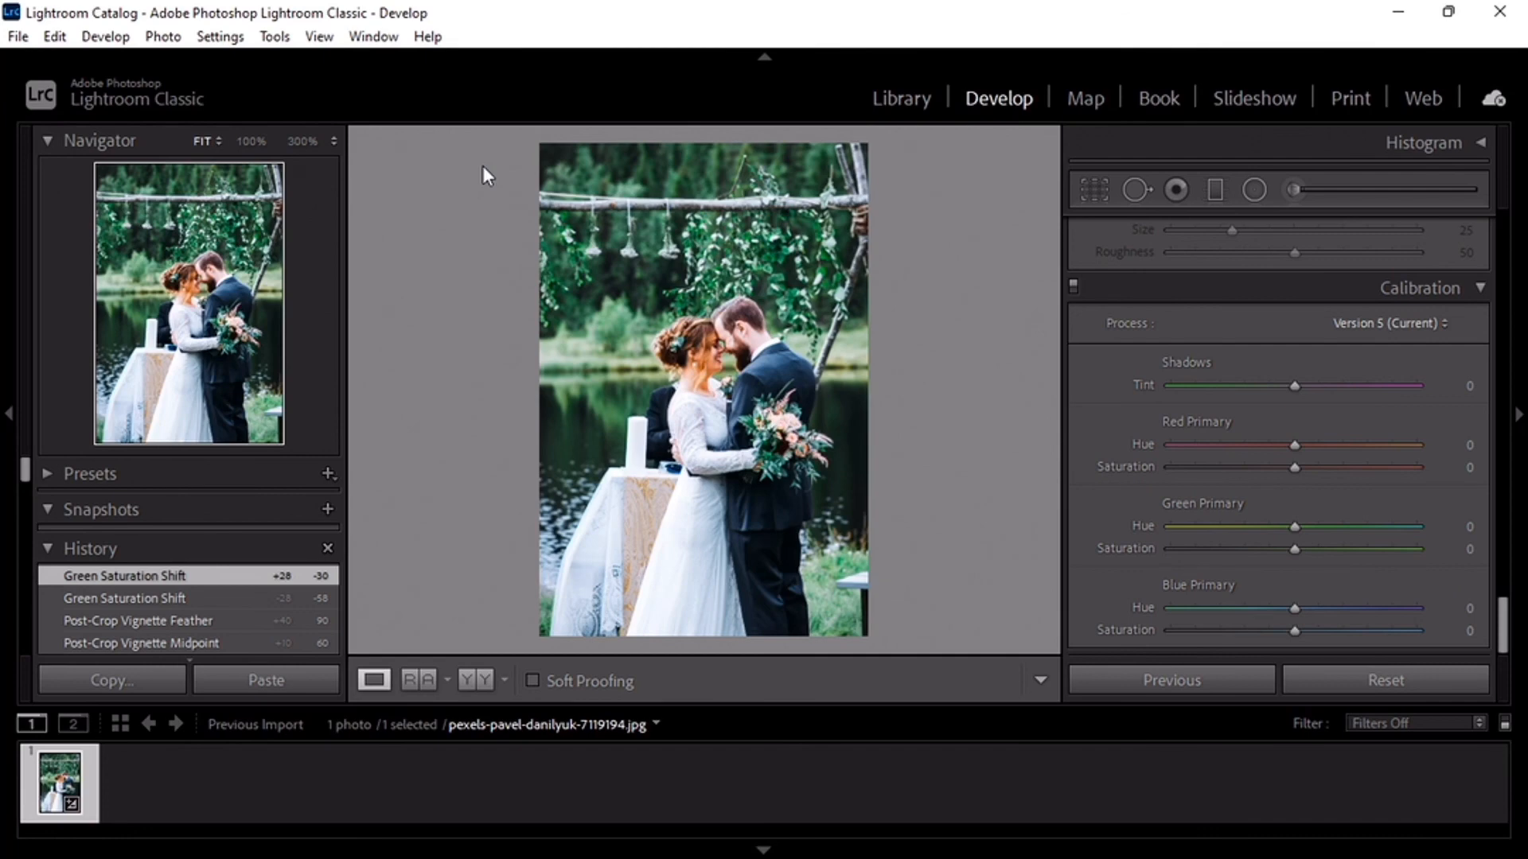
- Open the export settings for the edited wedding photo
{"action": "left_click", "coordinate": [15, 36]}
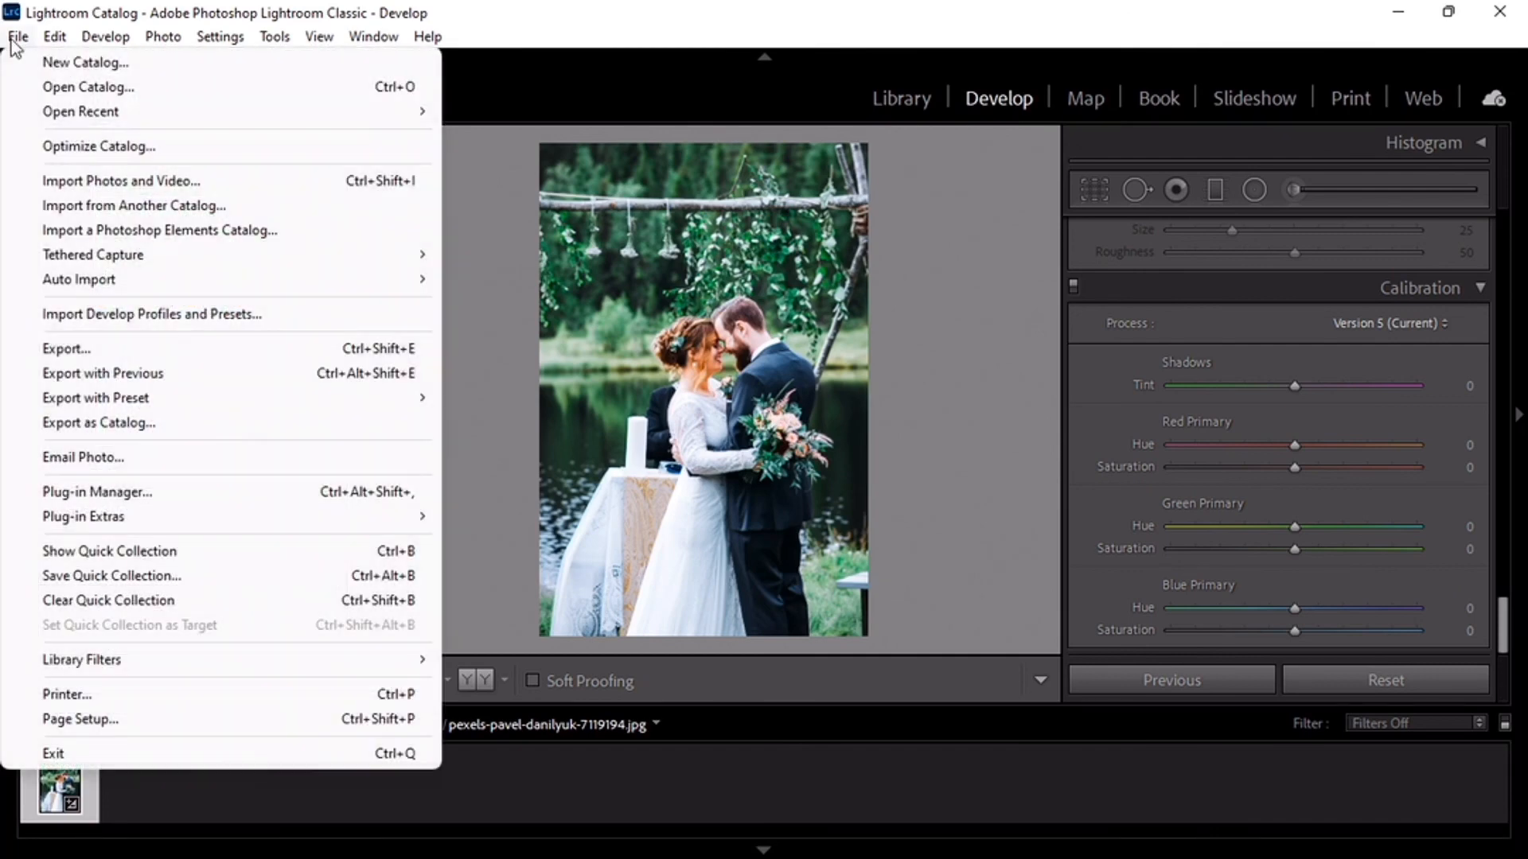
{"action": "left_click", "coordinate": [104, 354]}
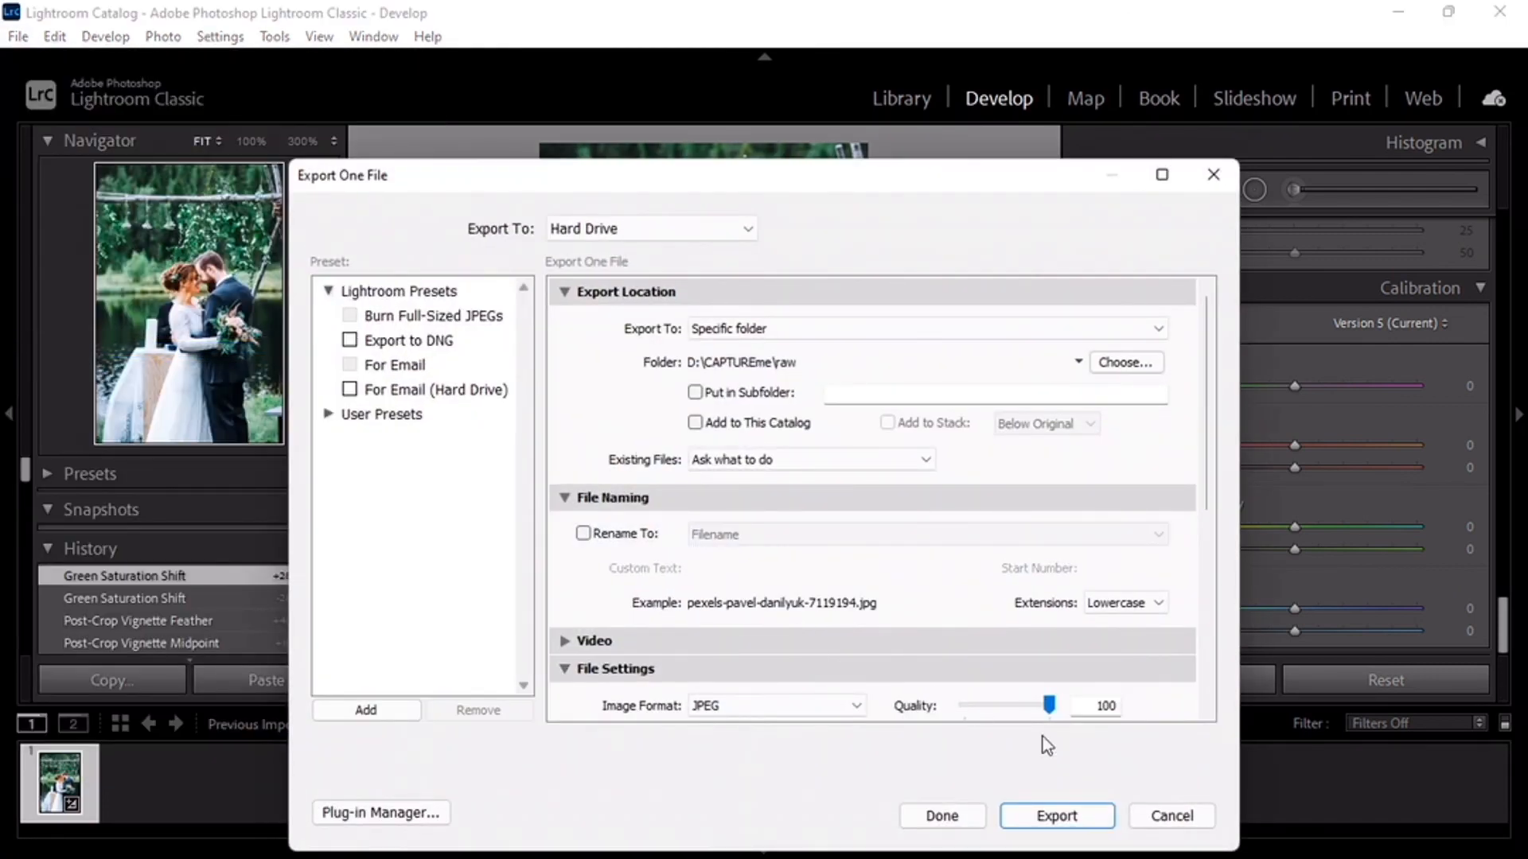